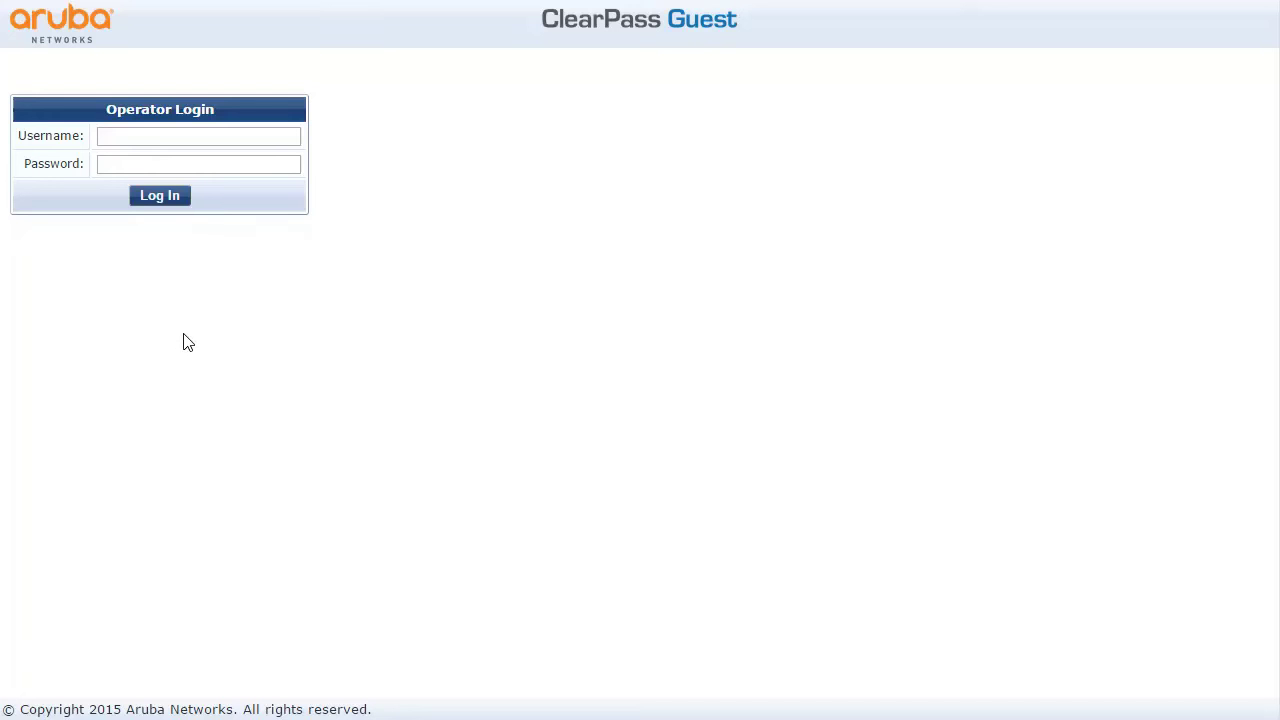
Log in to the ClearPass Guest operator console with the operator username and password
click(134, 139)
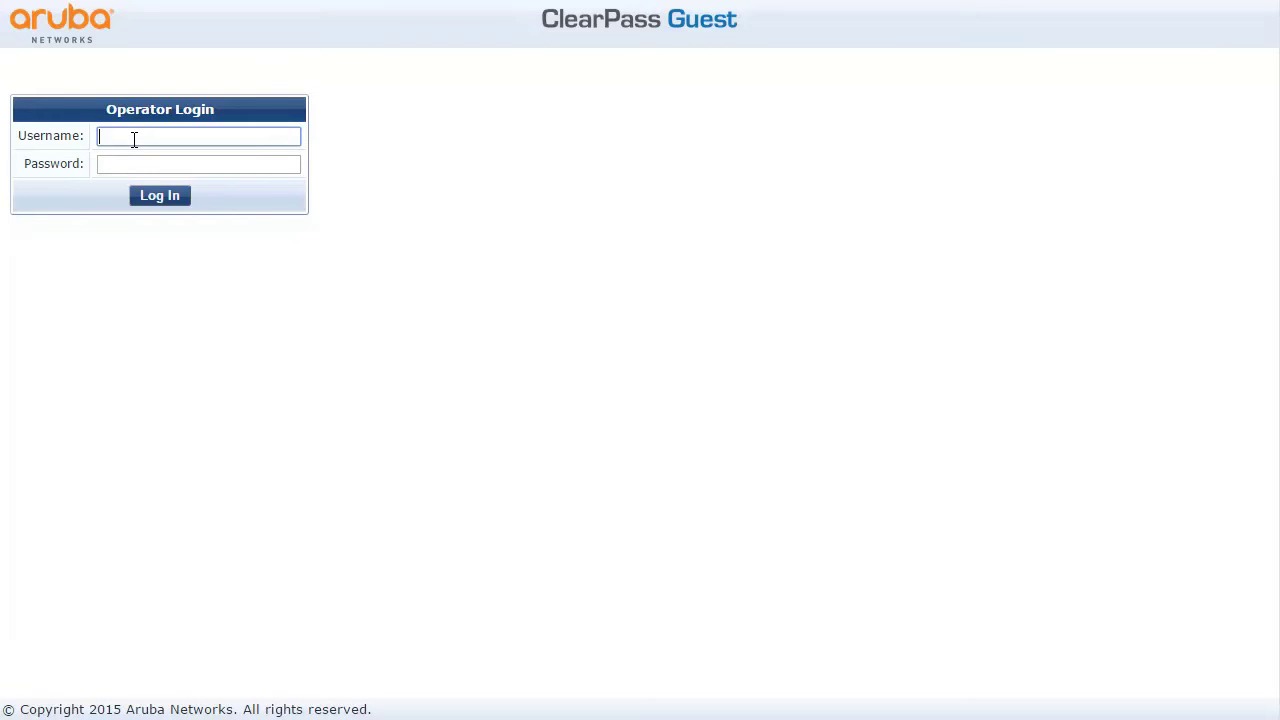
text(admin)
key(Tab)
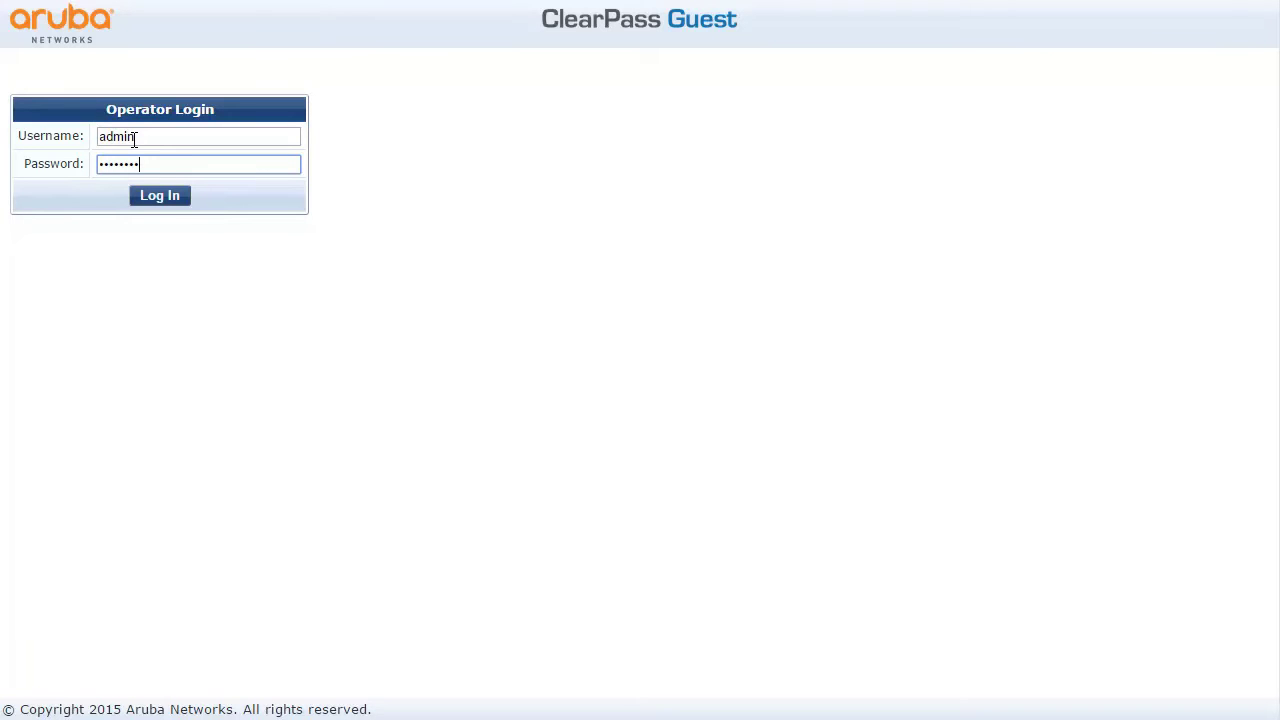
click(160, 195)
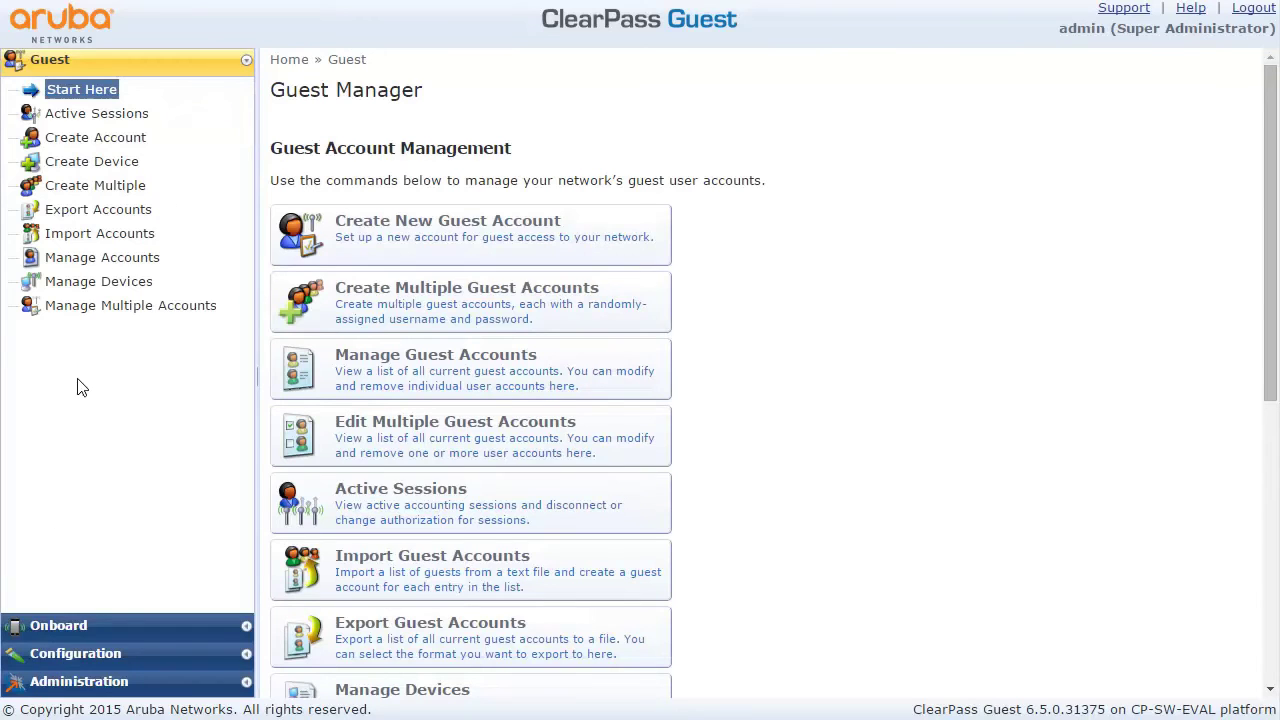
Go to Configuration › Pages › Fields to list the custom guest fields
click(72, 652)
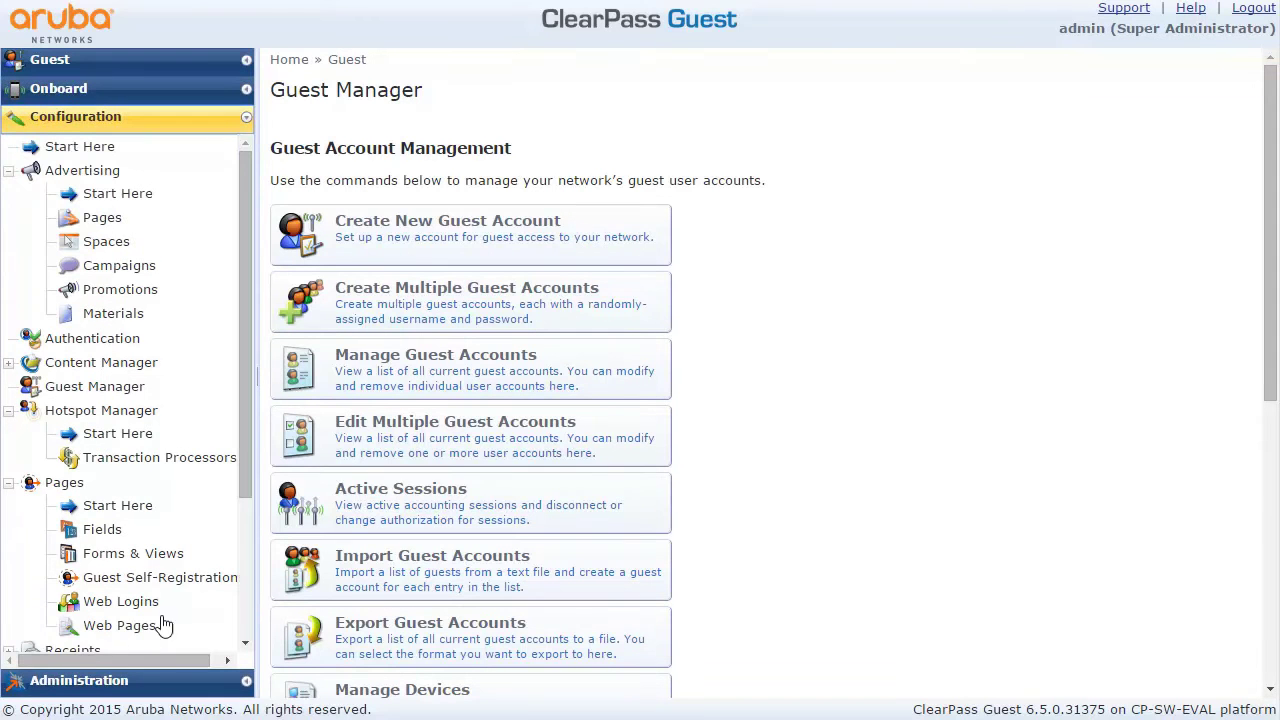
drag(239, 462, 236, 536)
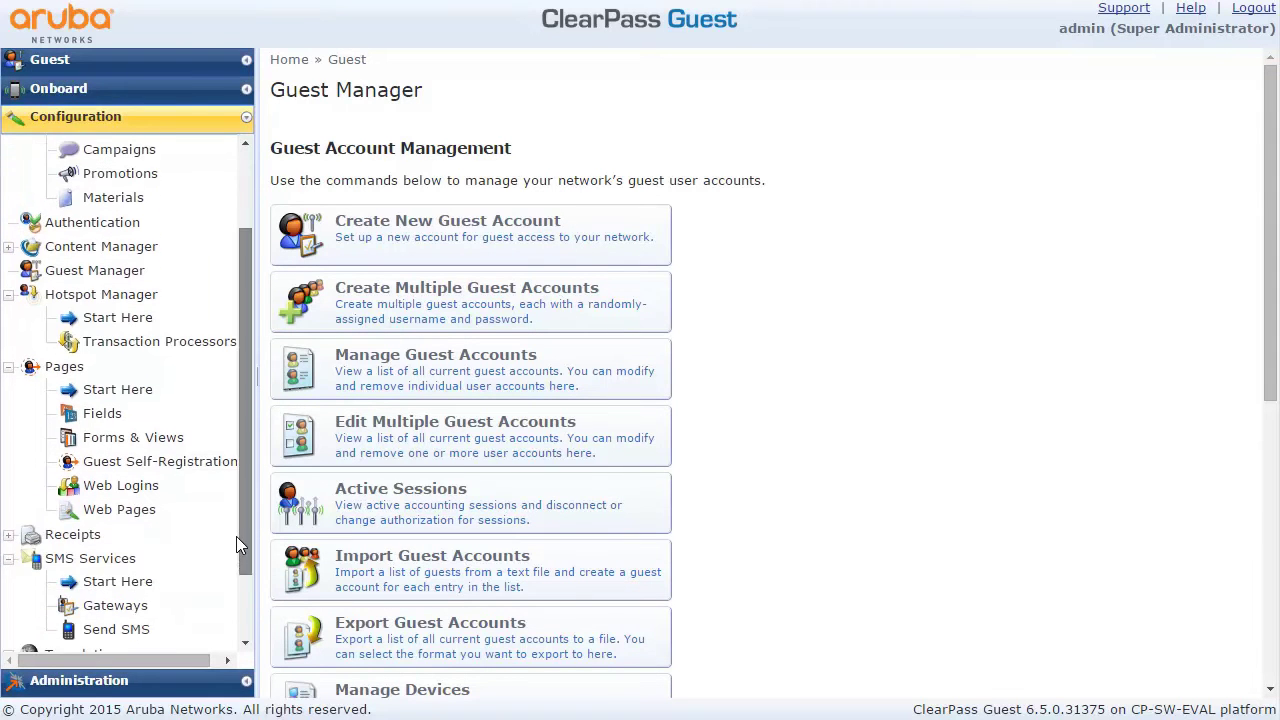
click(101, 415)
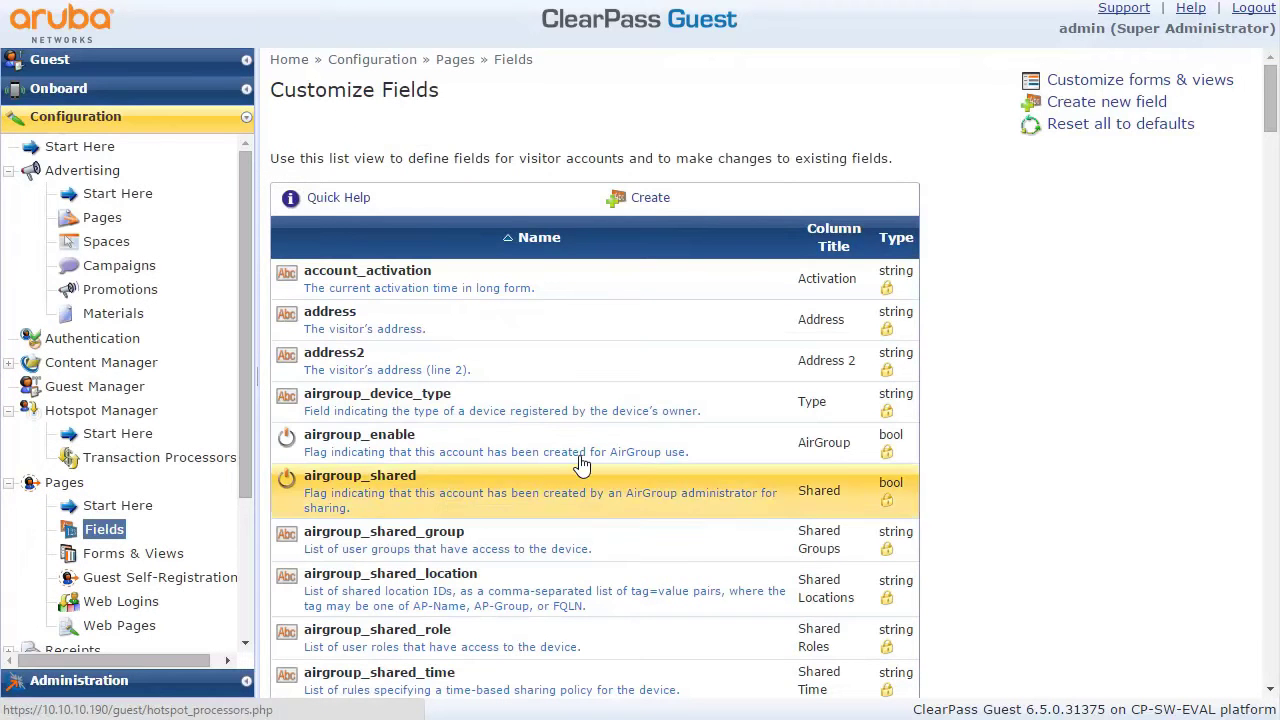
Create a new field definition named oblibene_cteni
click(651, 203)
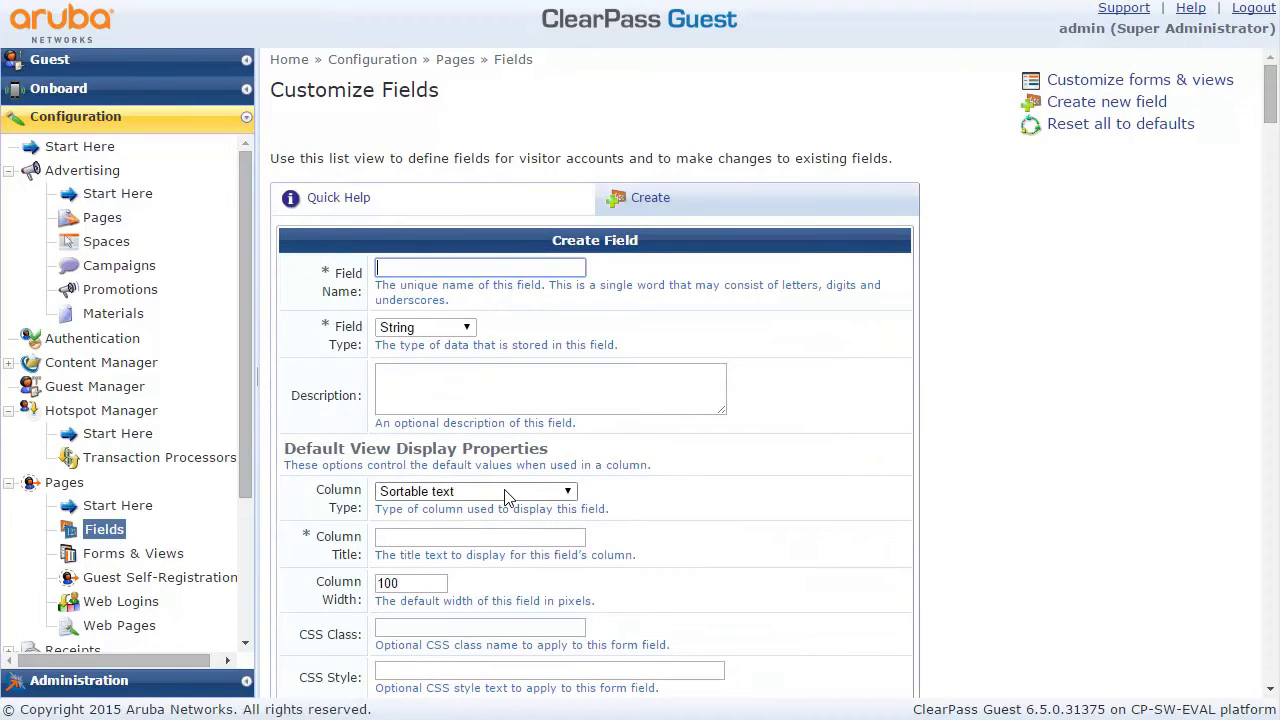
text(oblibene_cteni)
click(502, 374)
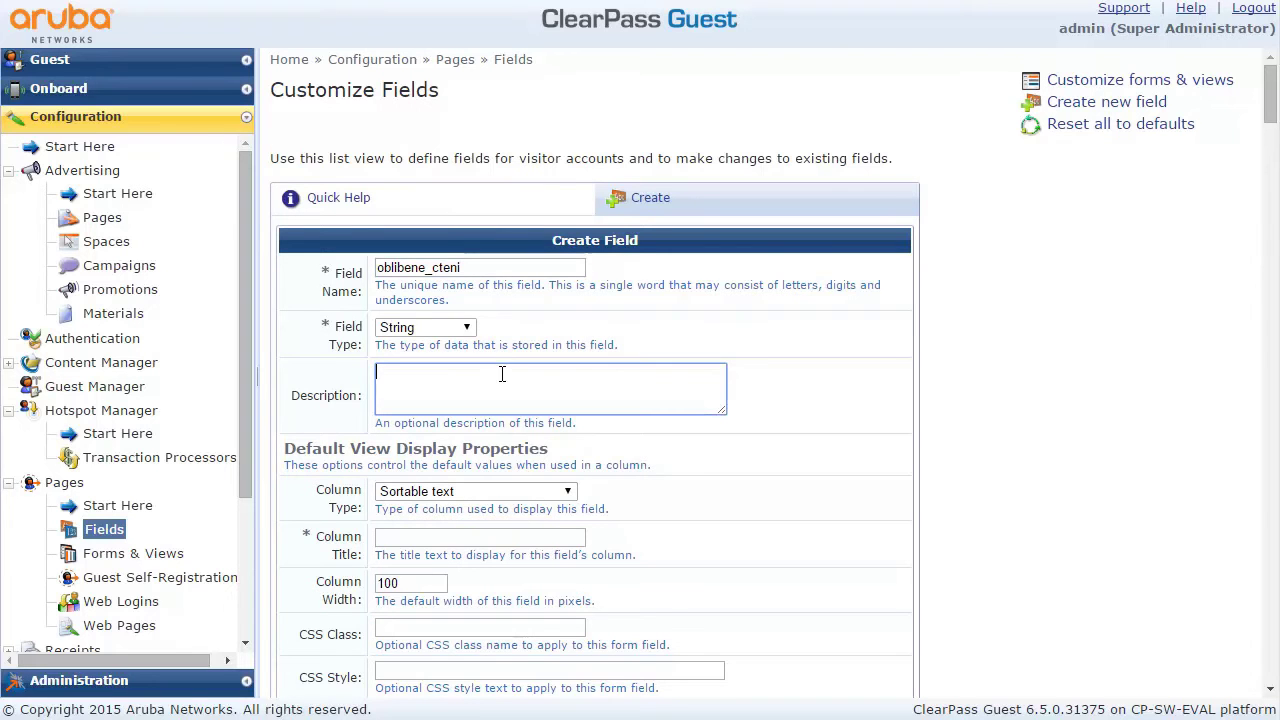
drag(1271, 125, 1274, 141)
Enter 'Oblíbené čtení' as the field's column title
click(420, 278)
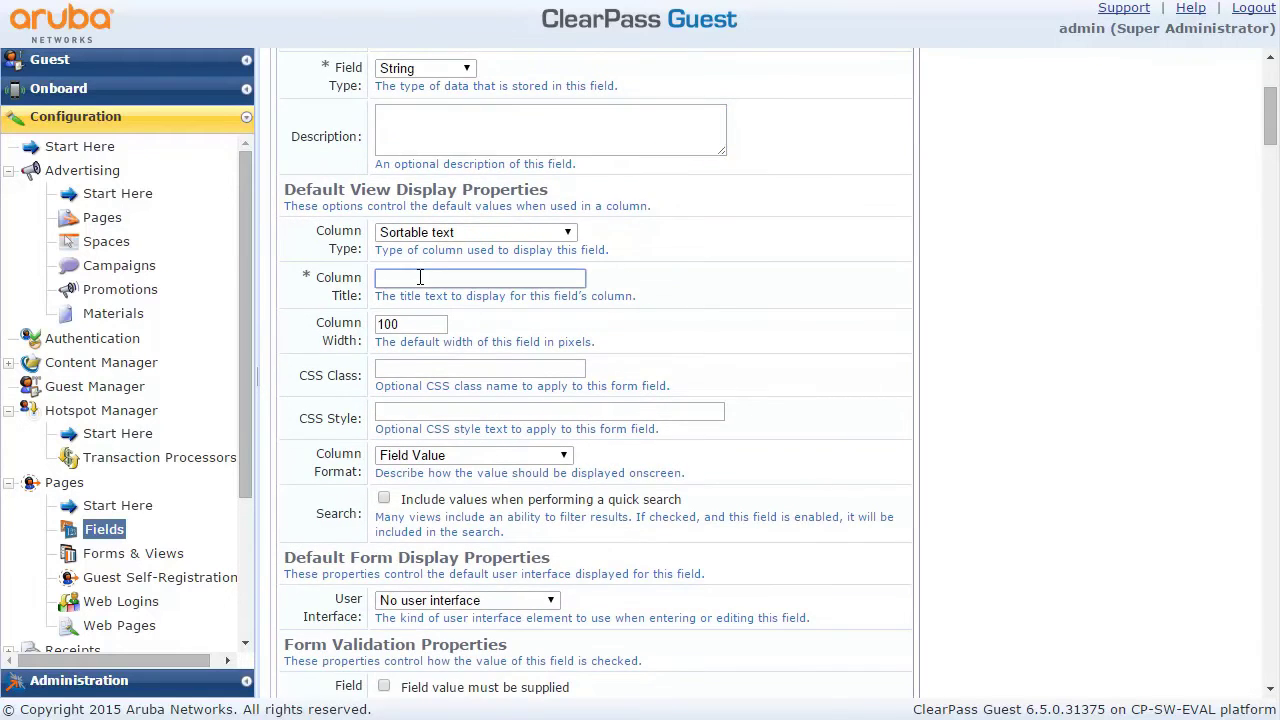
text(Oblibene čten)
drag(1262, 138, 1268, 167)
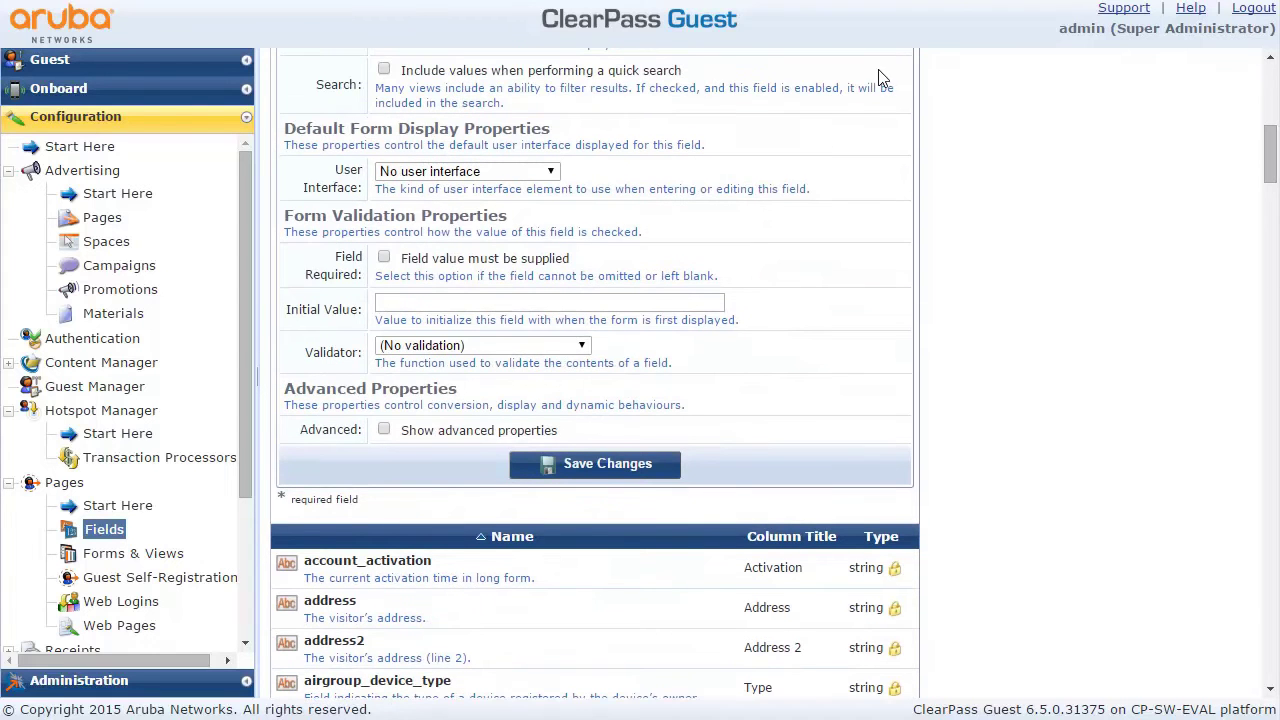
click(507, 172)
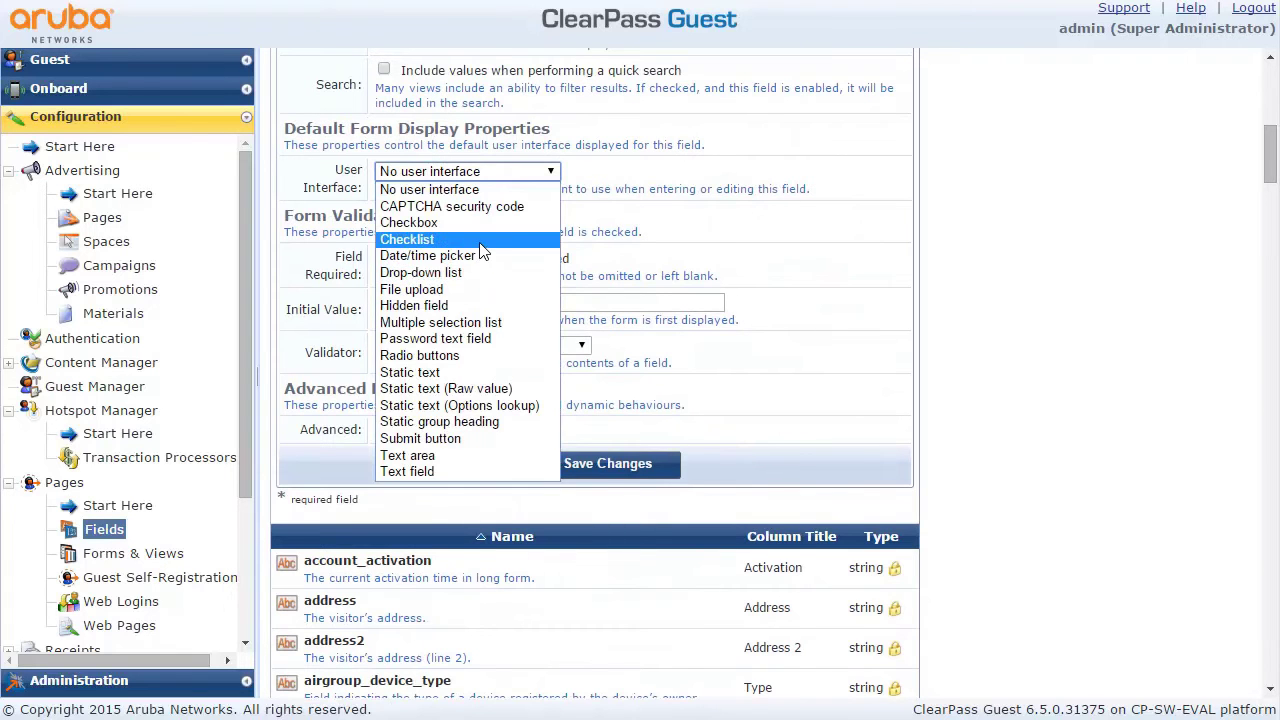
Make the field a Checklist with the label 'Oblíbené čtení'
click(479, 242)
click(406, 213)
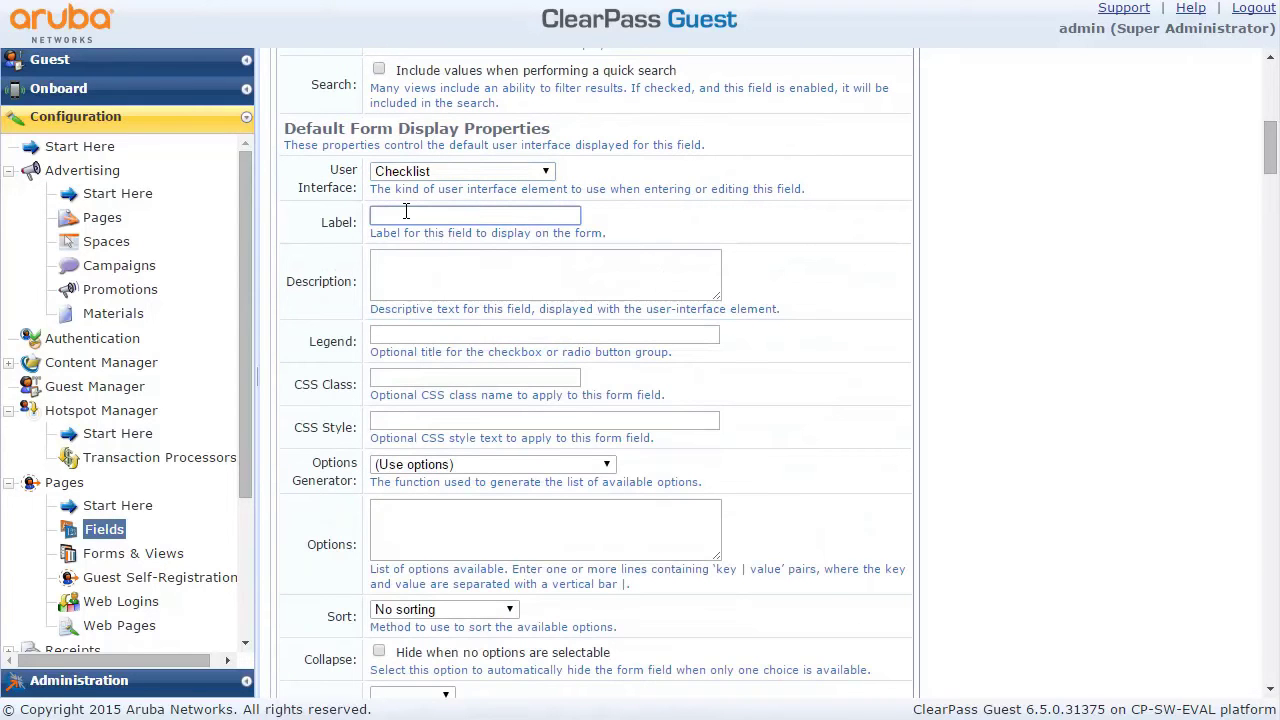
text(Oblíbené čtení)
Add the options 'netsvet | netSvět' and 'cloudsvet | cloudSvět', then save the field
click(462, 506)
text(netsvet )
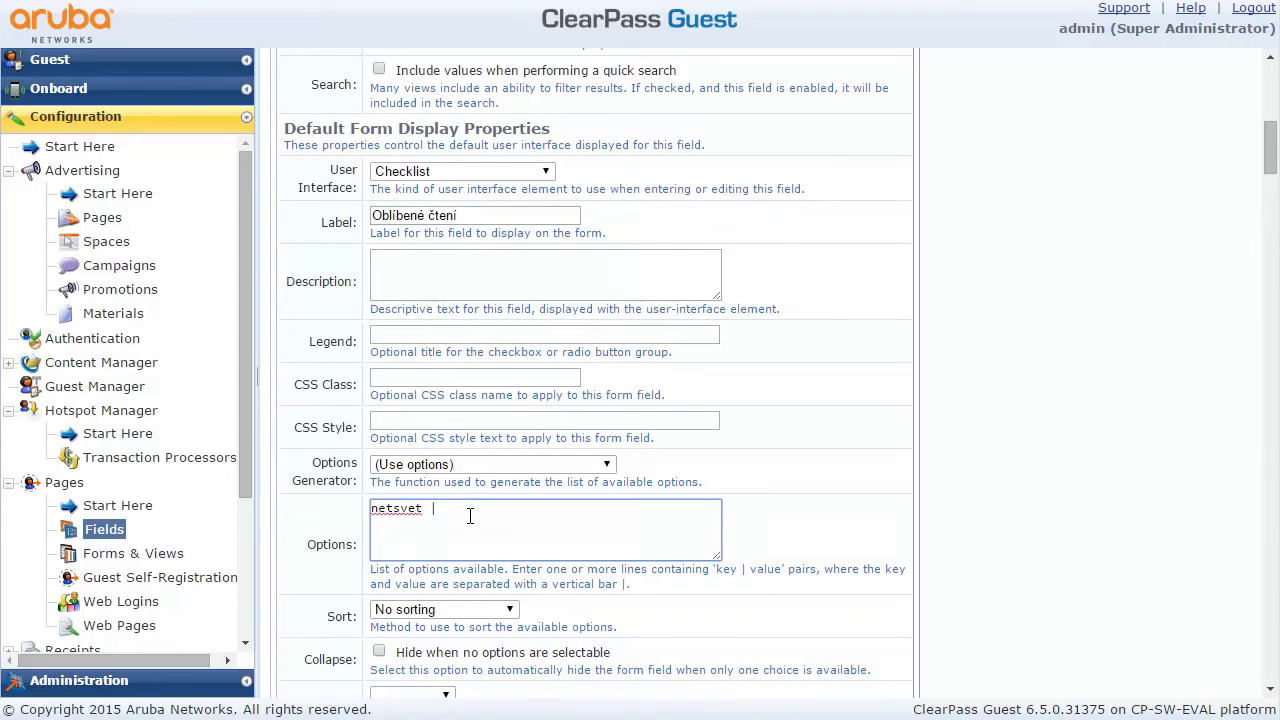
text(| netSvět)
drag(510, 509, 322, 519)
key(ctrl+c)
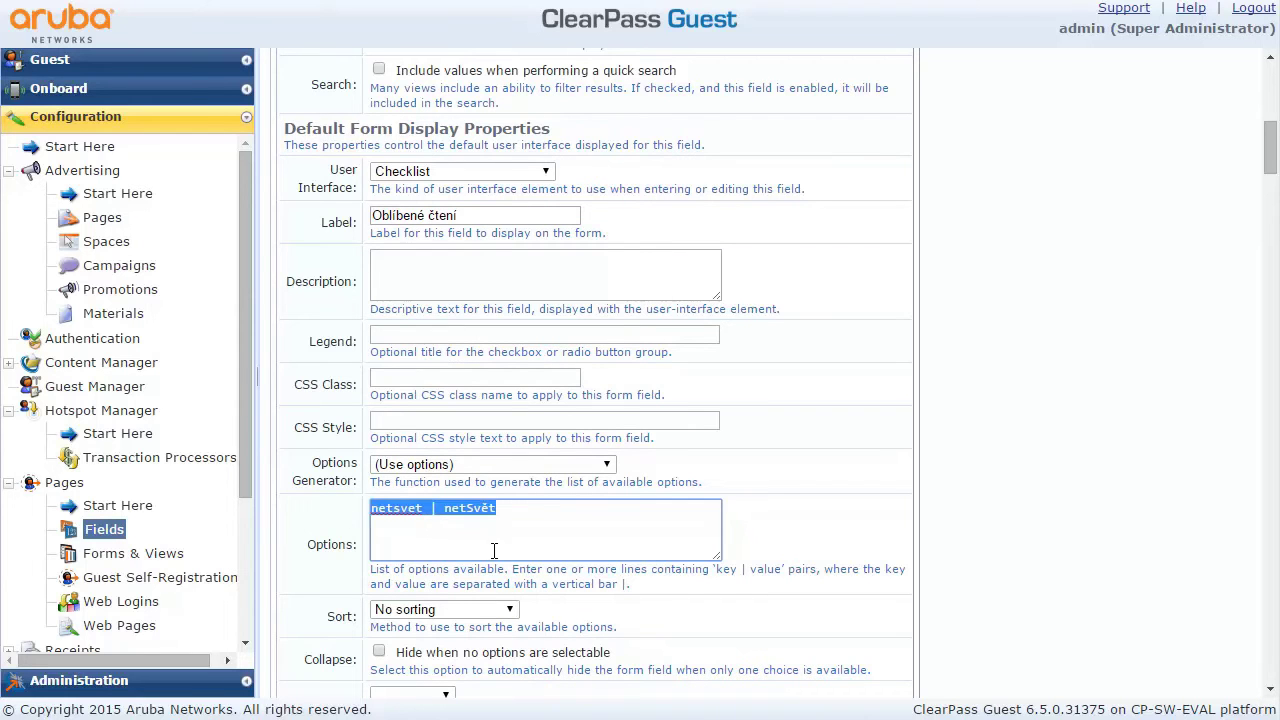
click(527, 512)
key(Return)
key(ctrl+v)
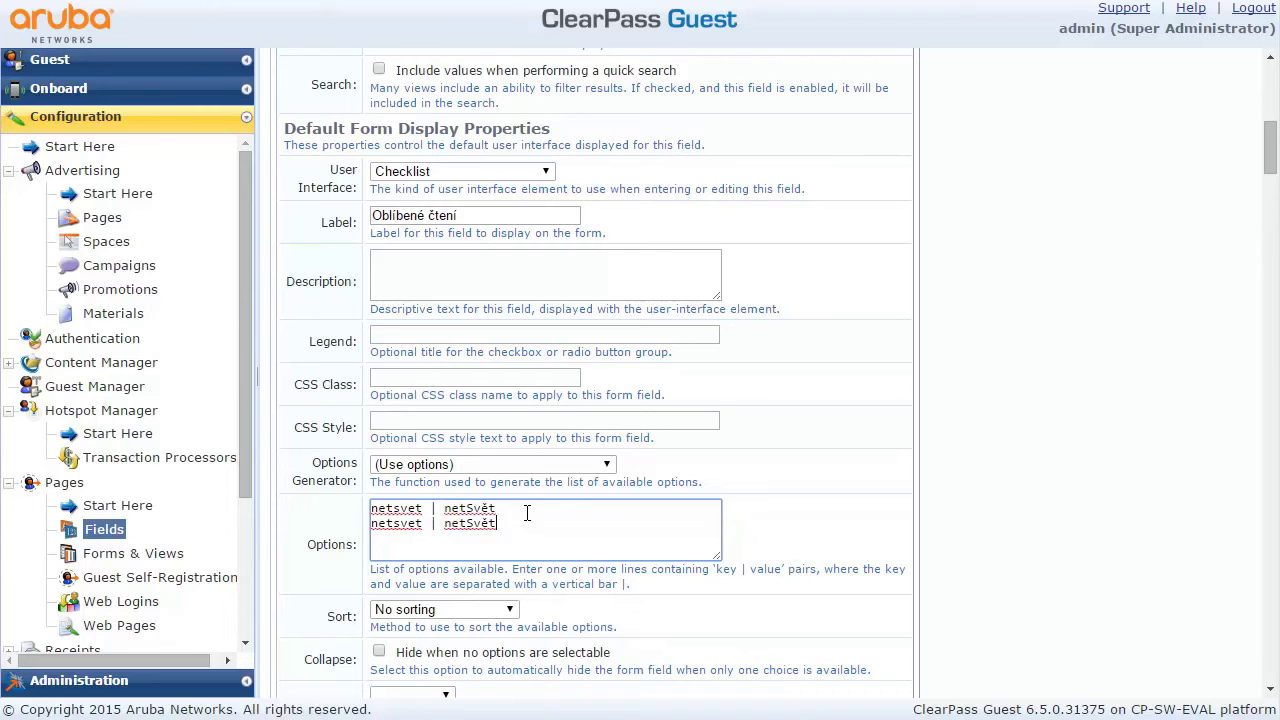
drag(390, 518, 294, 524)
text(cloud)
drag(481, 523, 459, 524)
text(cloud)
drag(1270, 163, 1272, 205)
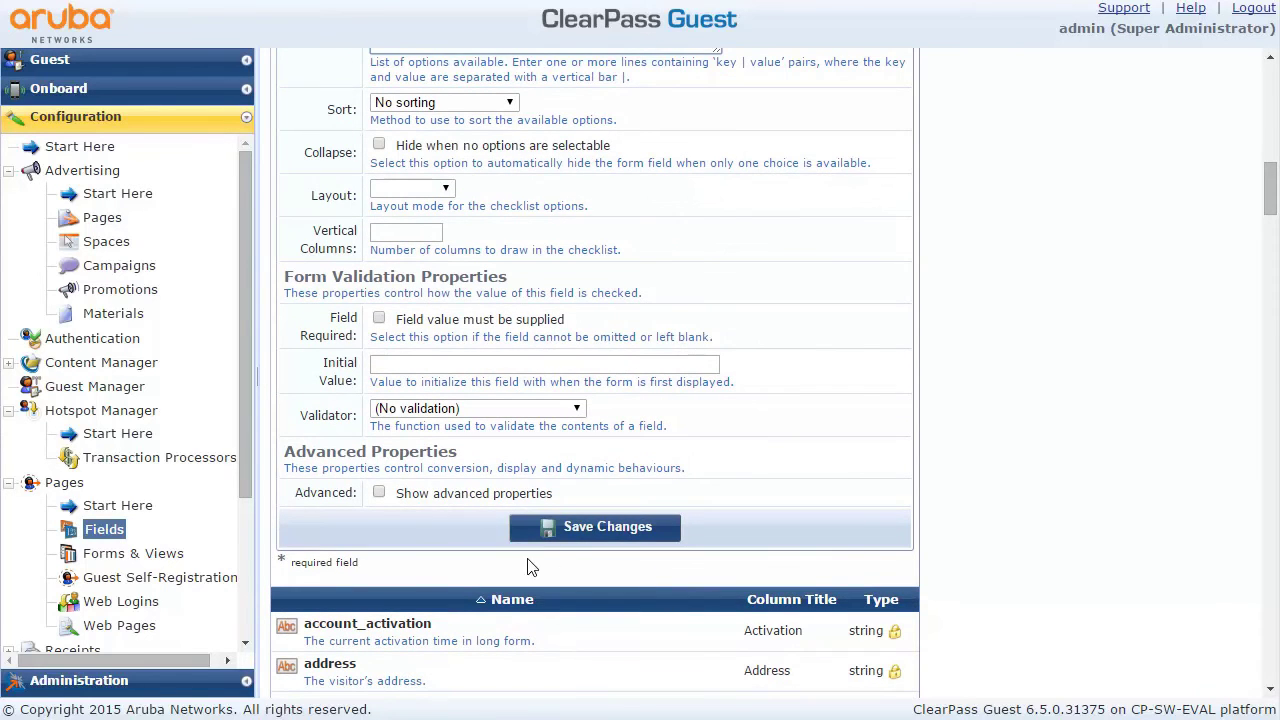
click(595, 527)
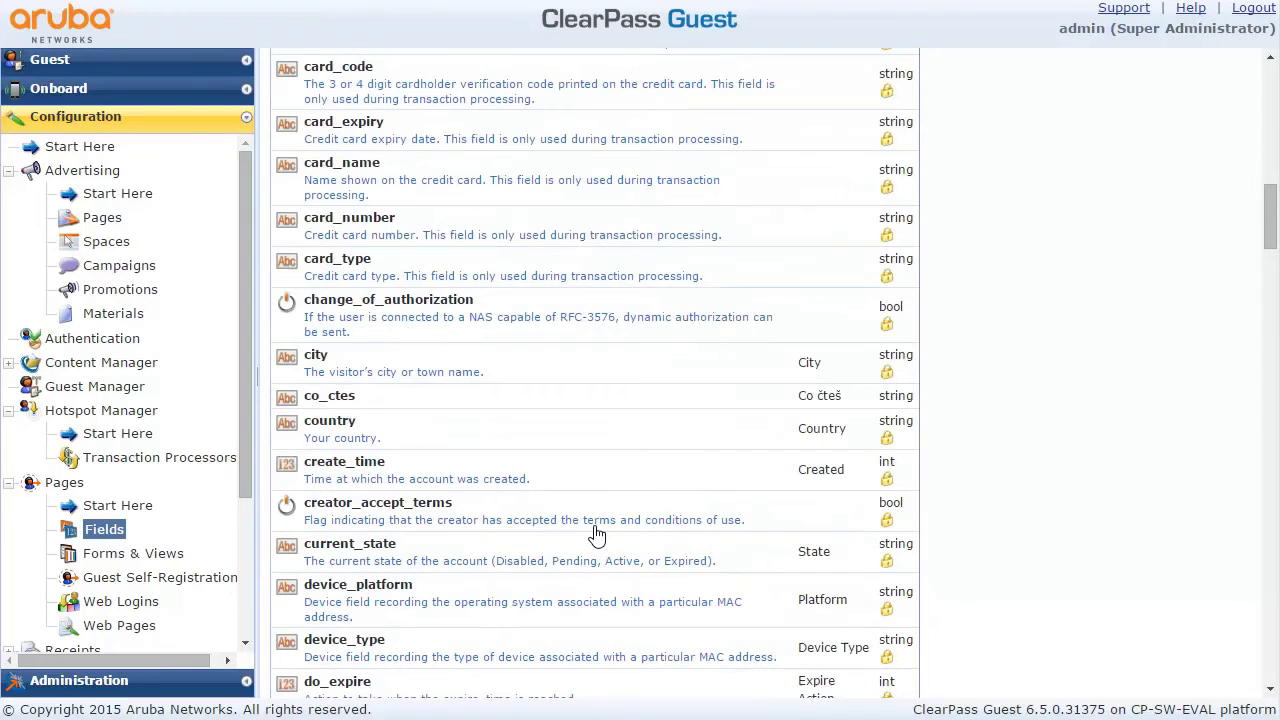
Open the Registrace guest self-registration page for editing
scroll(700, 300, down, 3)
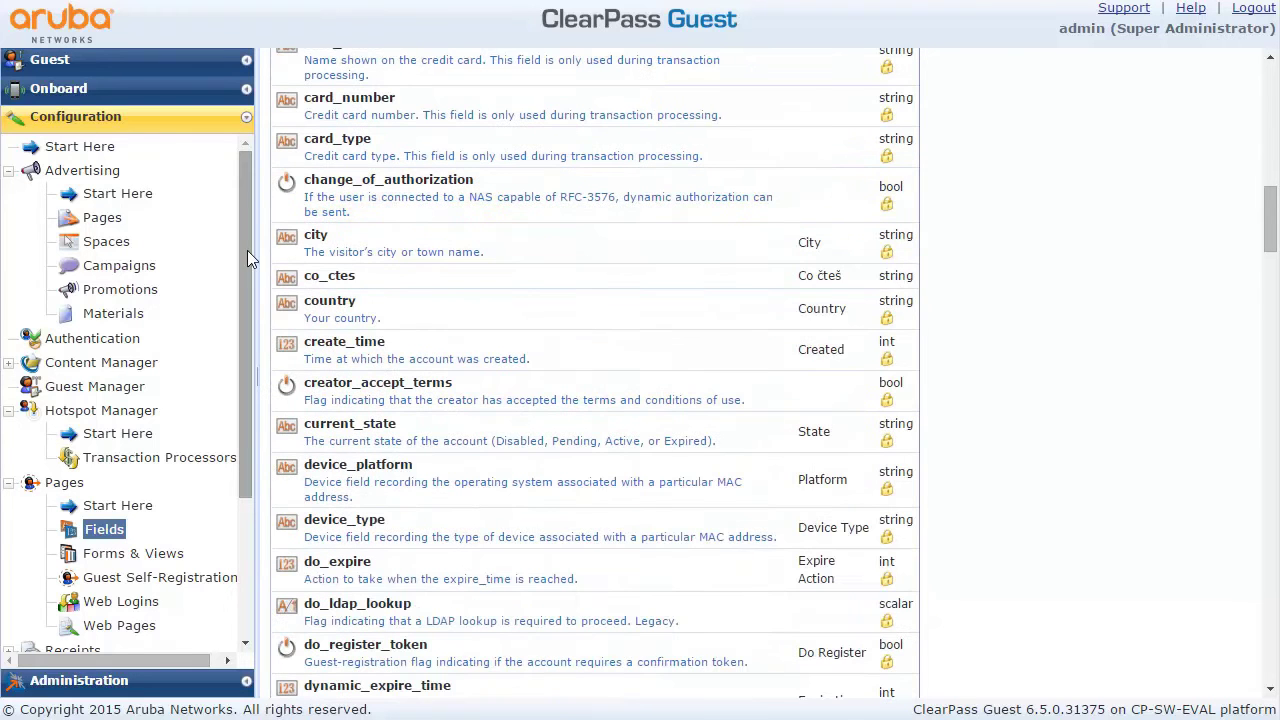
click(138, 588)
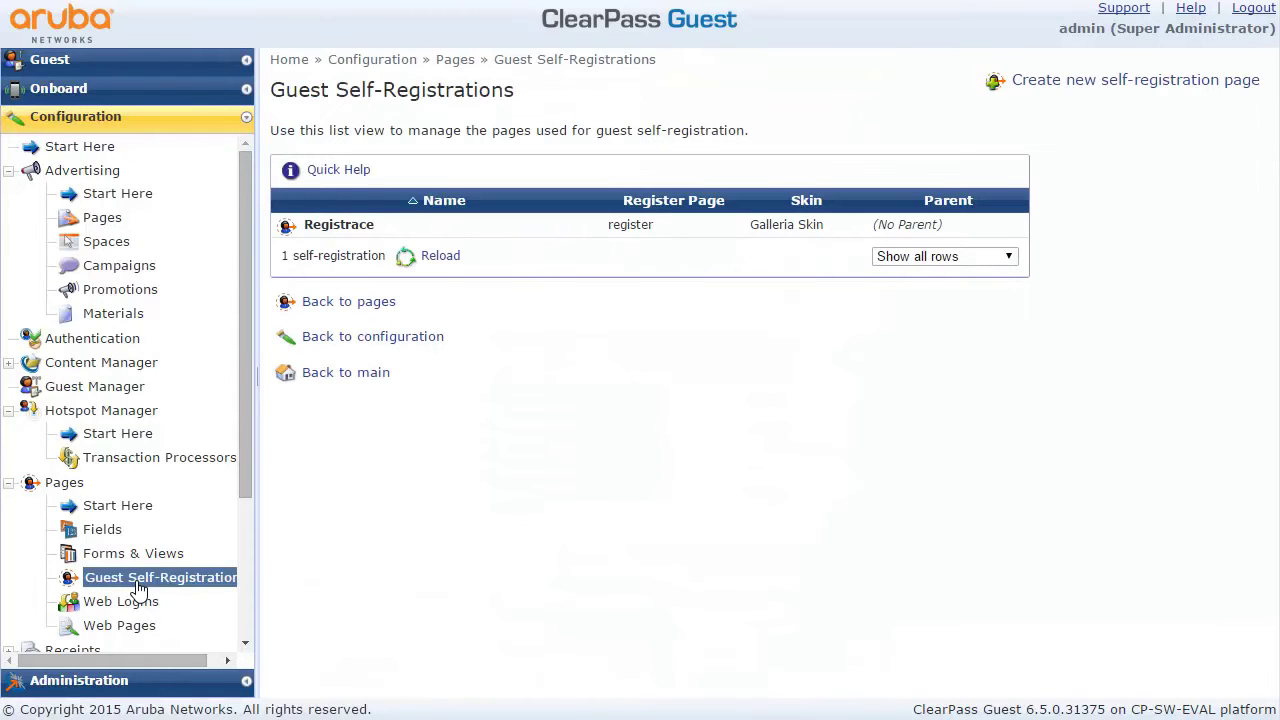
click(320, 226)
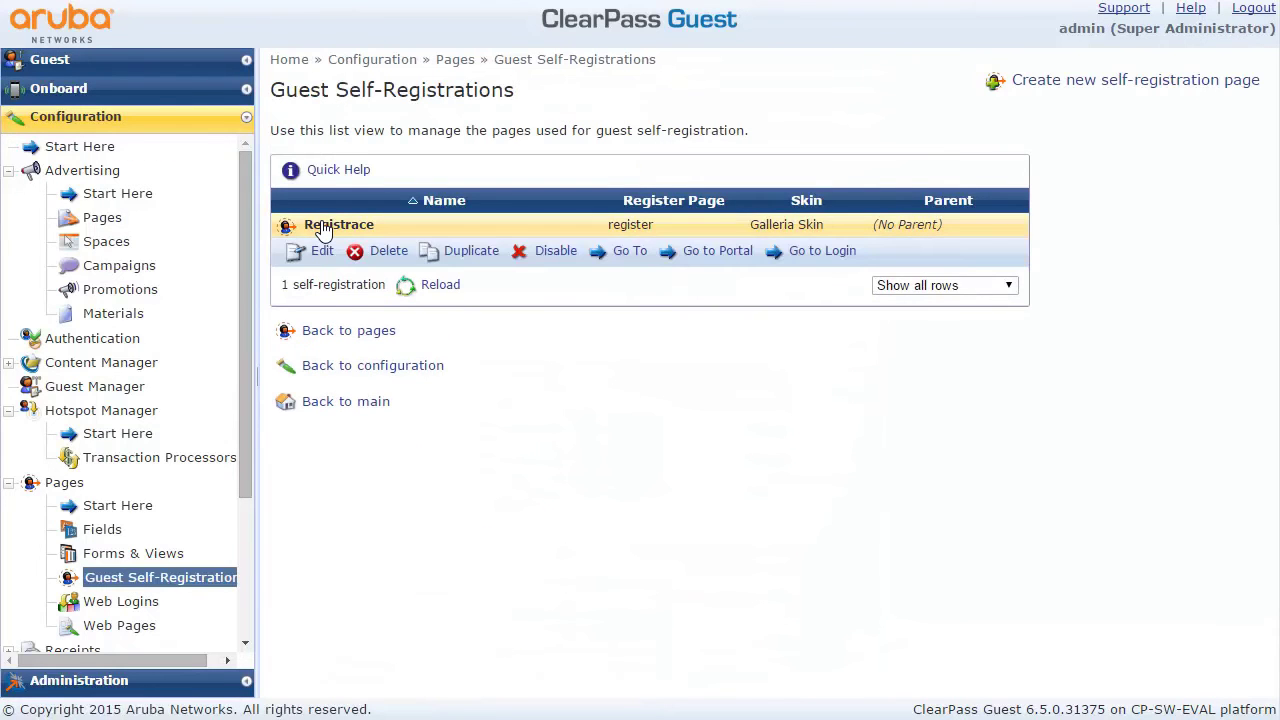
click(320, 251)
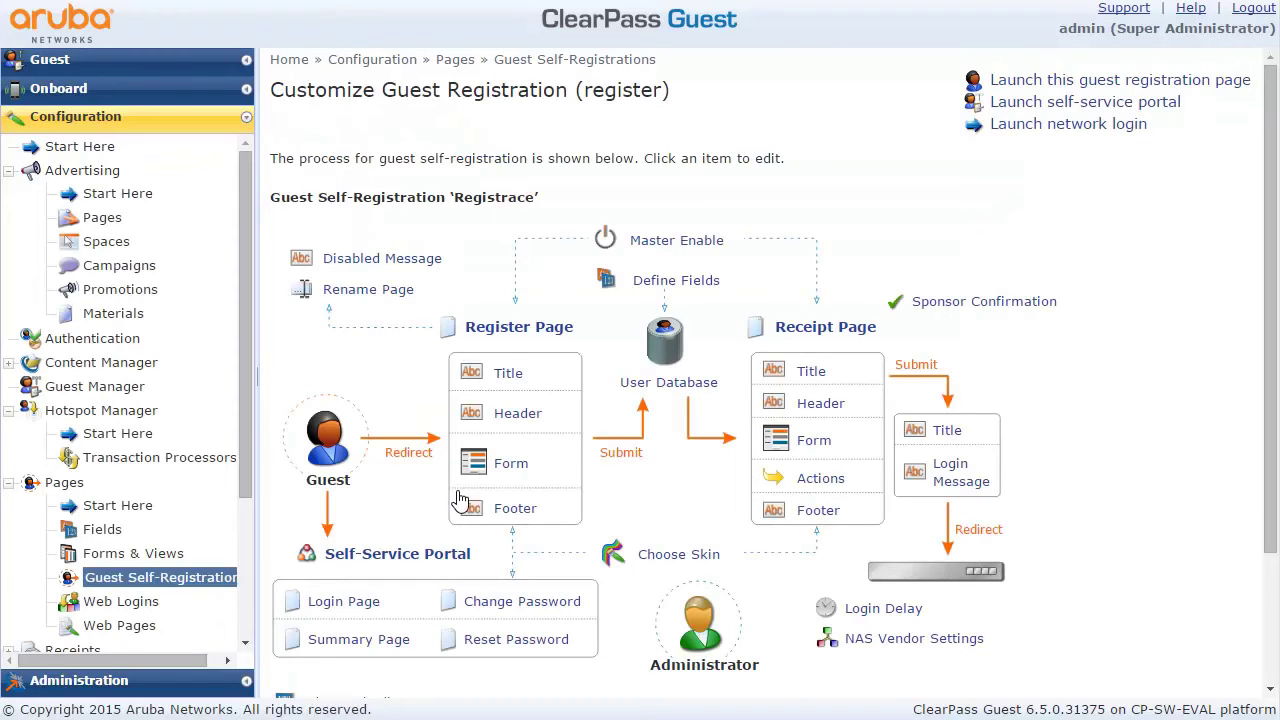
Open the register form's fields and select the auto_update_account row
click(511, 465)
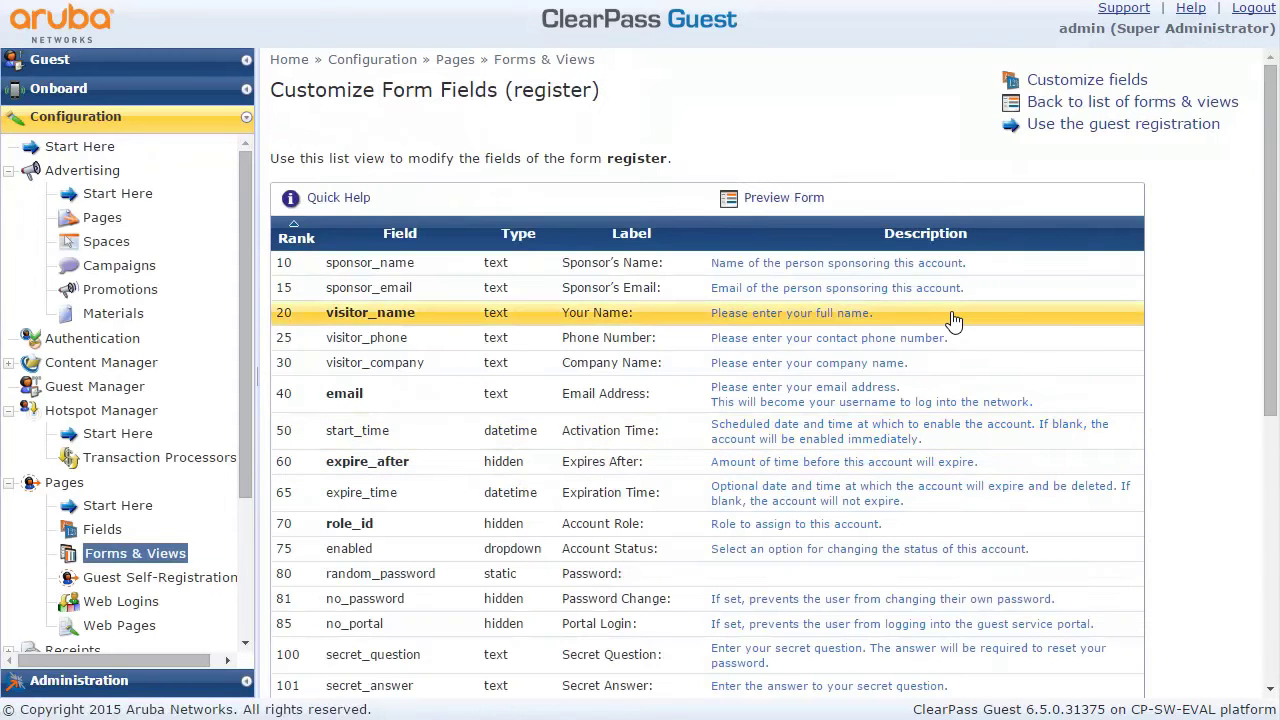
drag(1267, 278, 1267, 472)
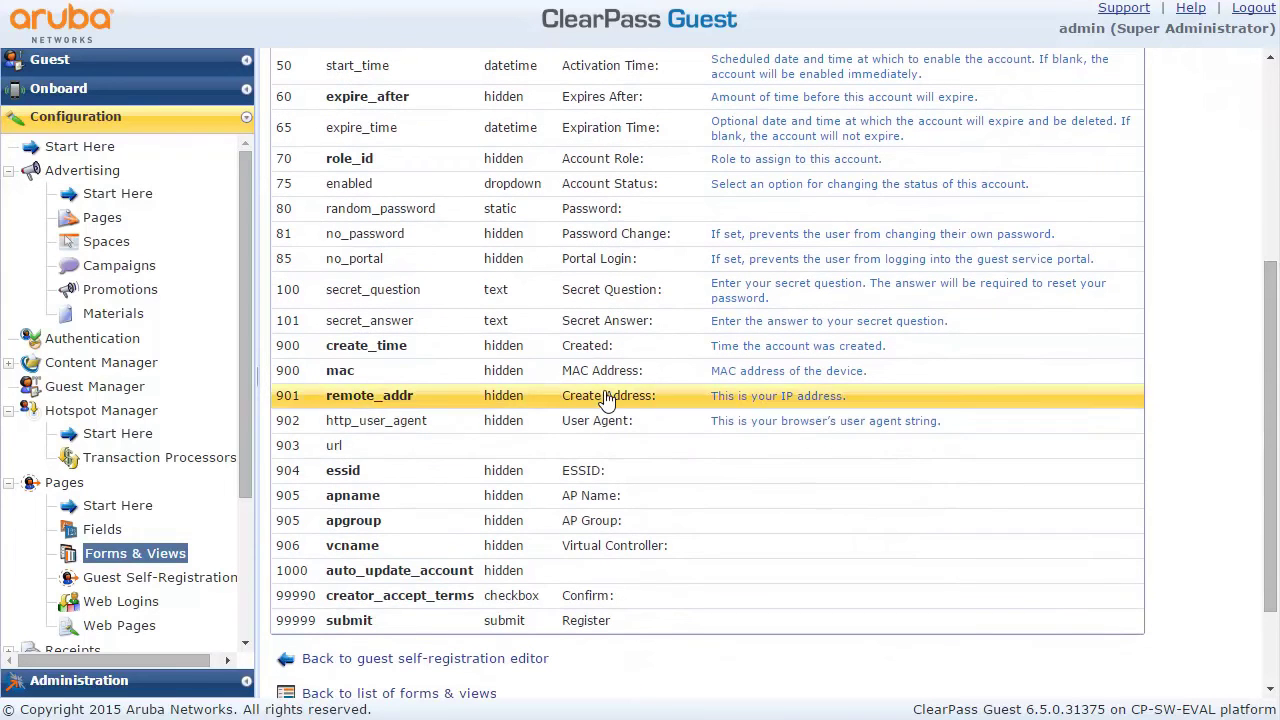
click(366, 580)
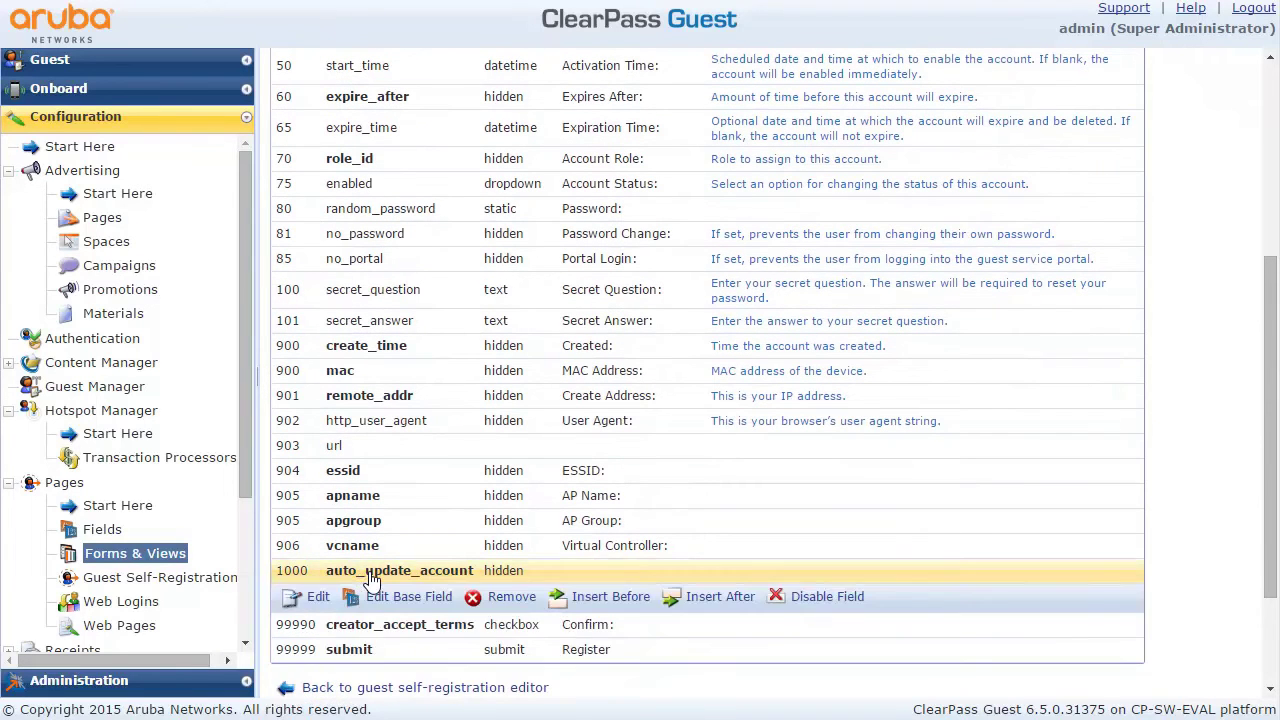
Insert oblibene_cteni as a Checklist form field after auto_update_account and save it
click(731, 604)
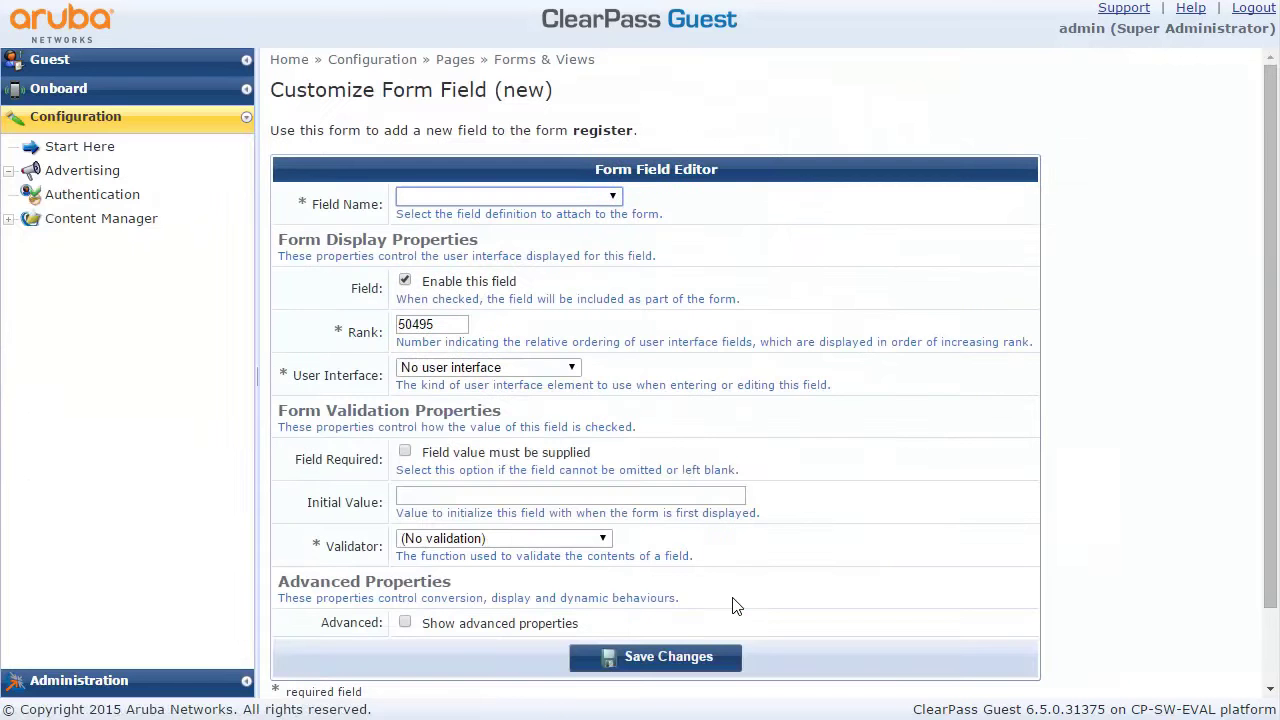
click(614, 200)
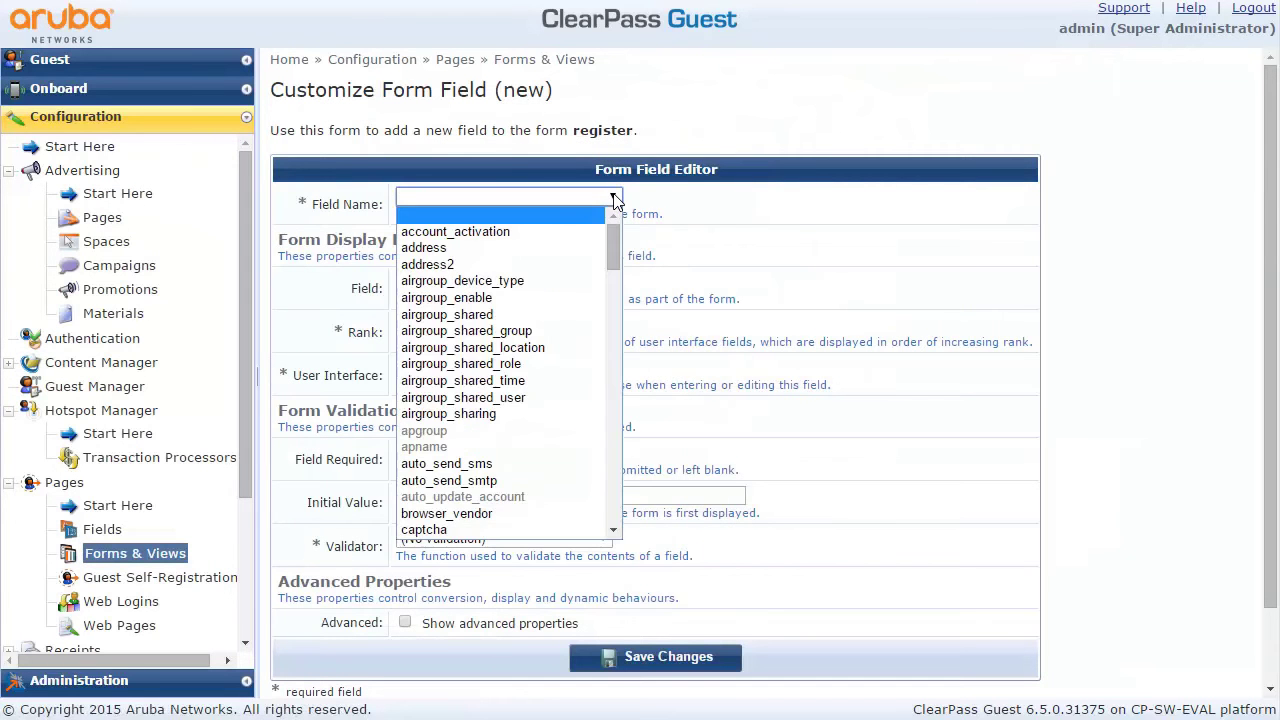
drag(611, 222, 608, 396)
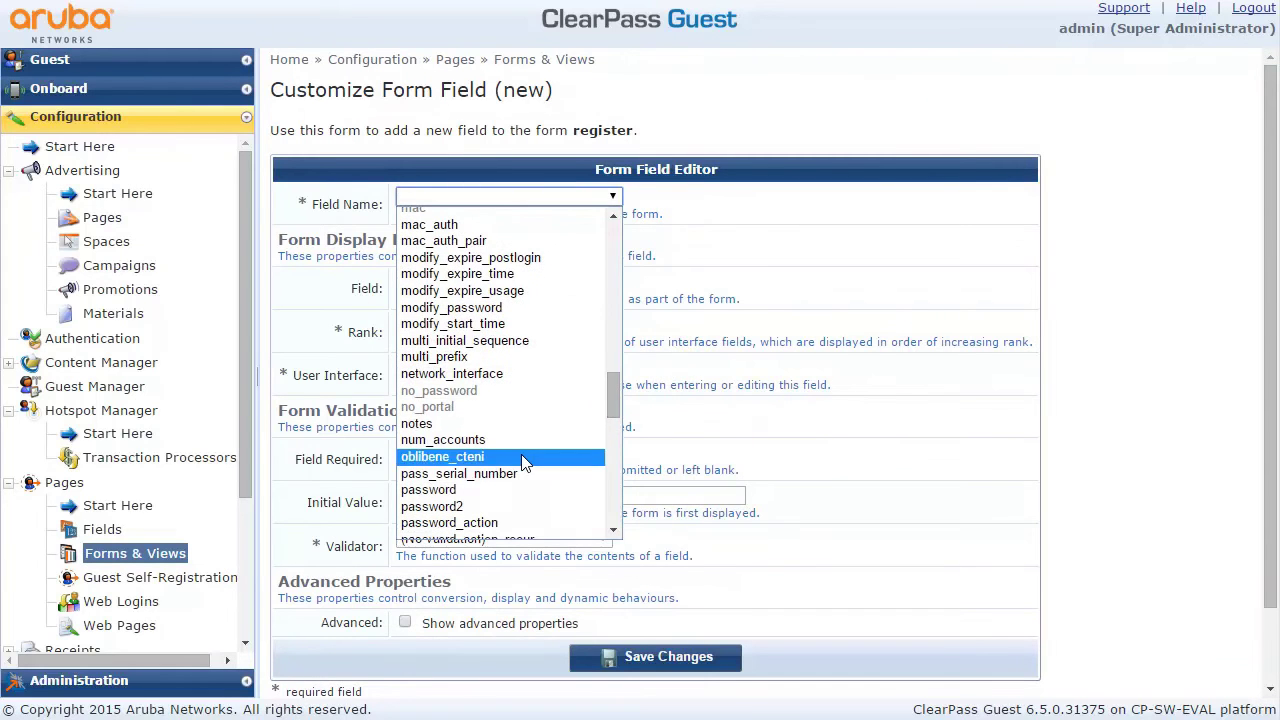
click(521, 456)
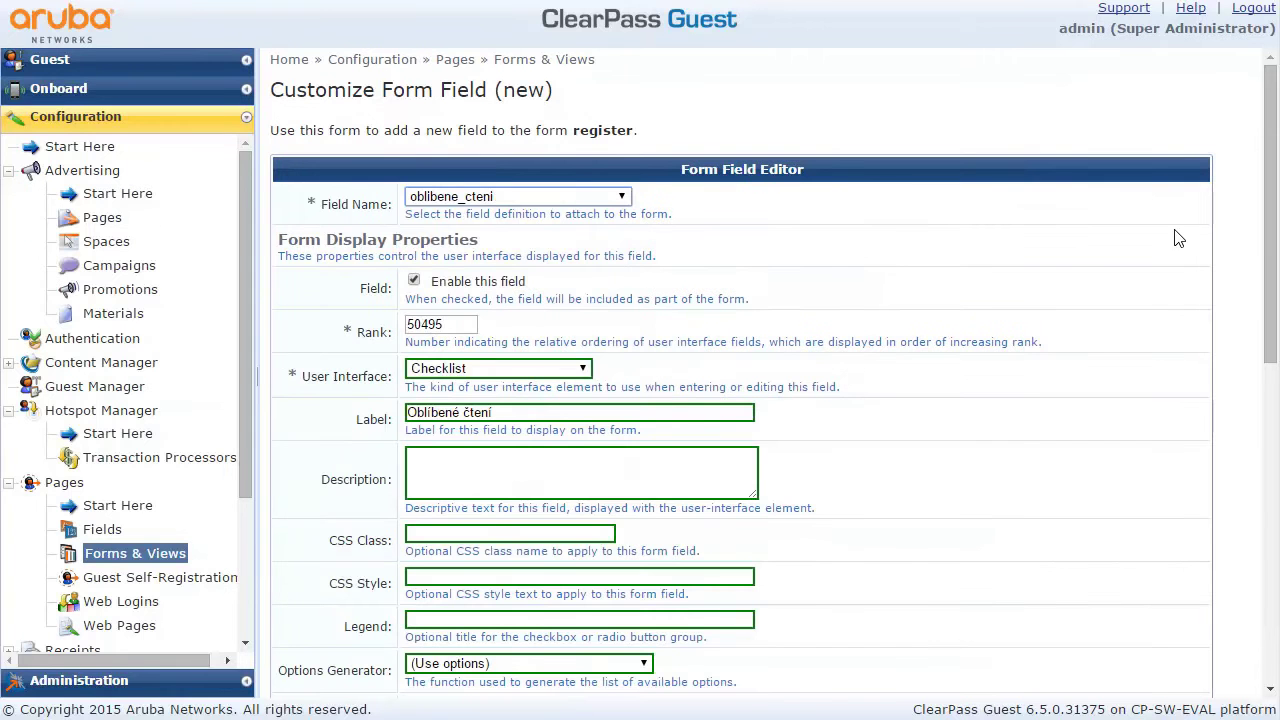
drag(1270, 248, 1268, 566)
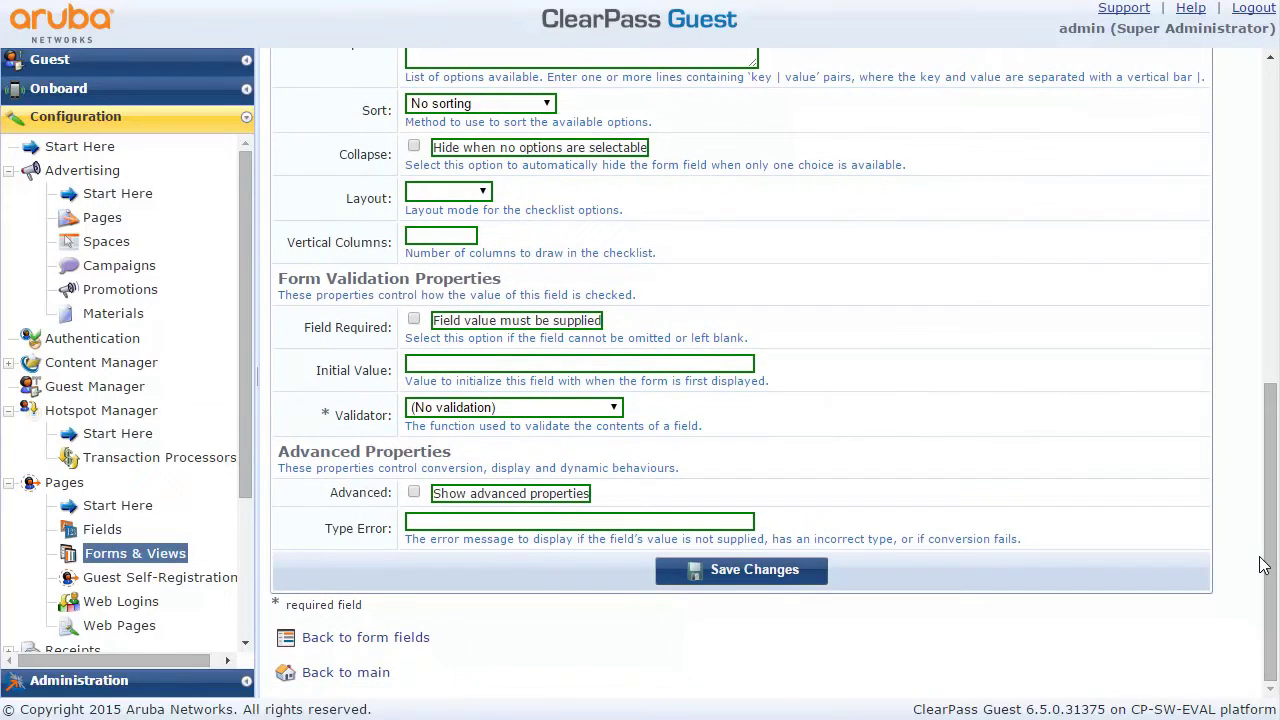
click(707, 572)
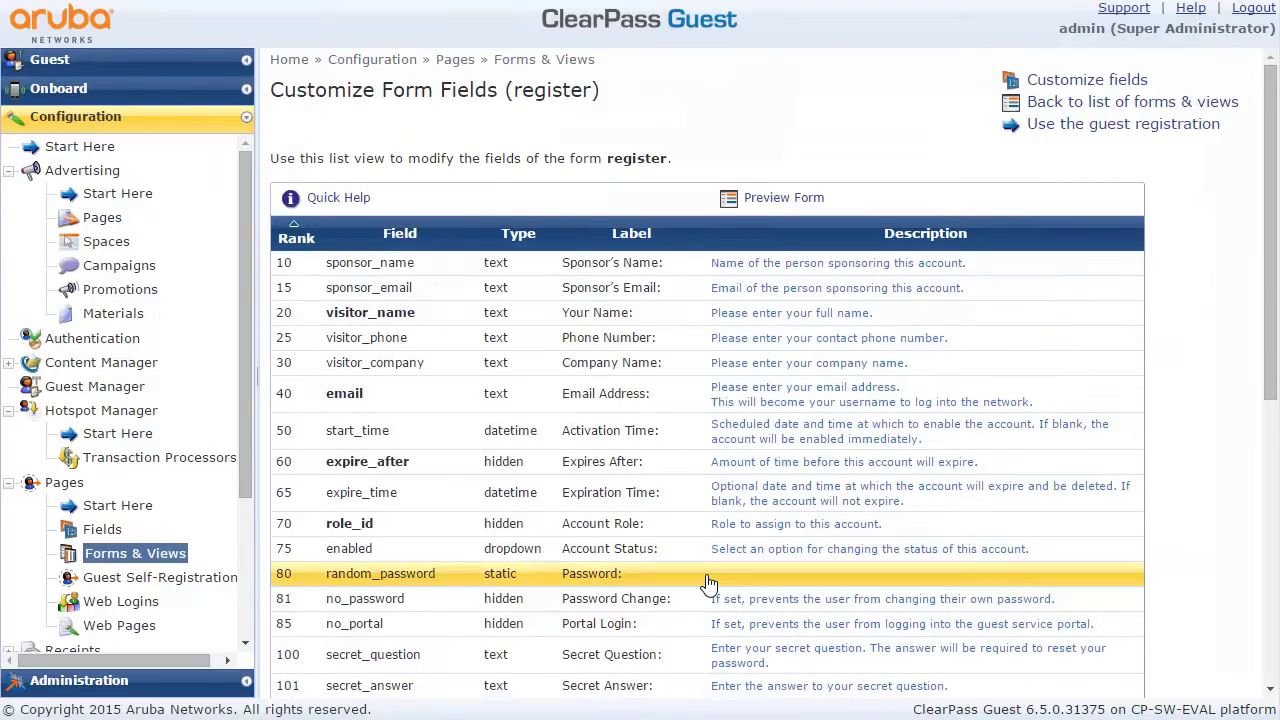
Preview the live registration page showing the Oblíbené čtení checklist, then return to Guest Self-Registration
click(1087, 125)
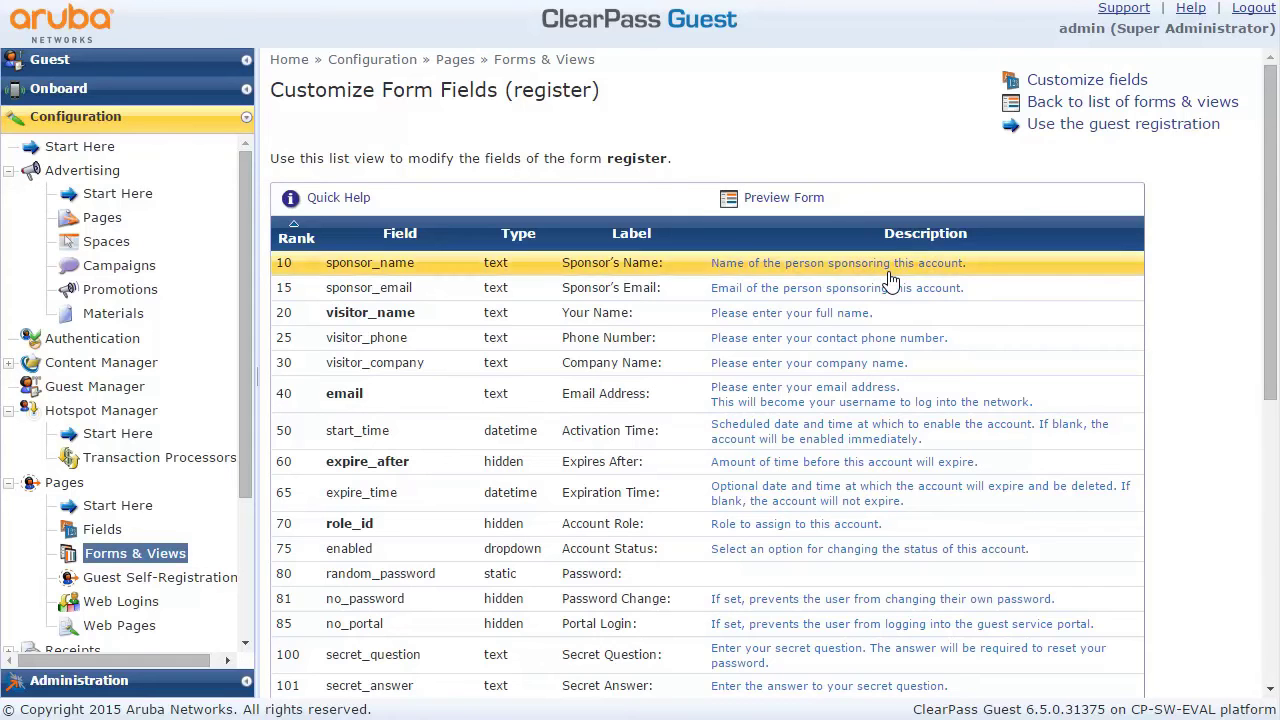
click(112, 580)
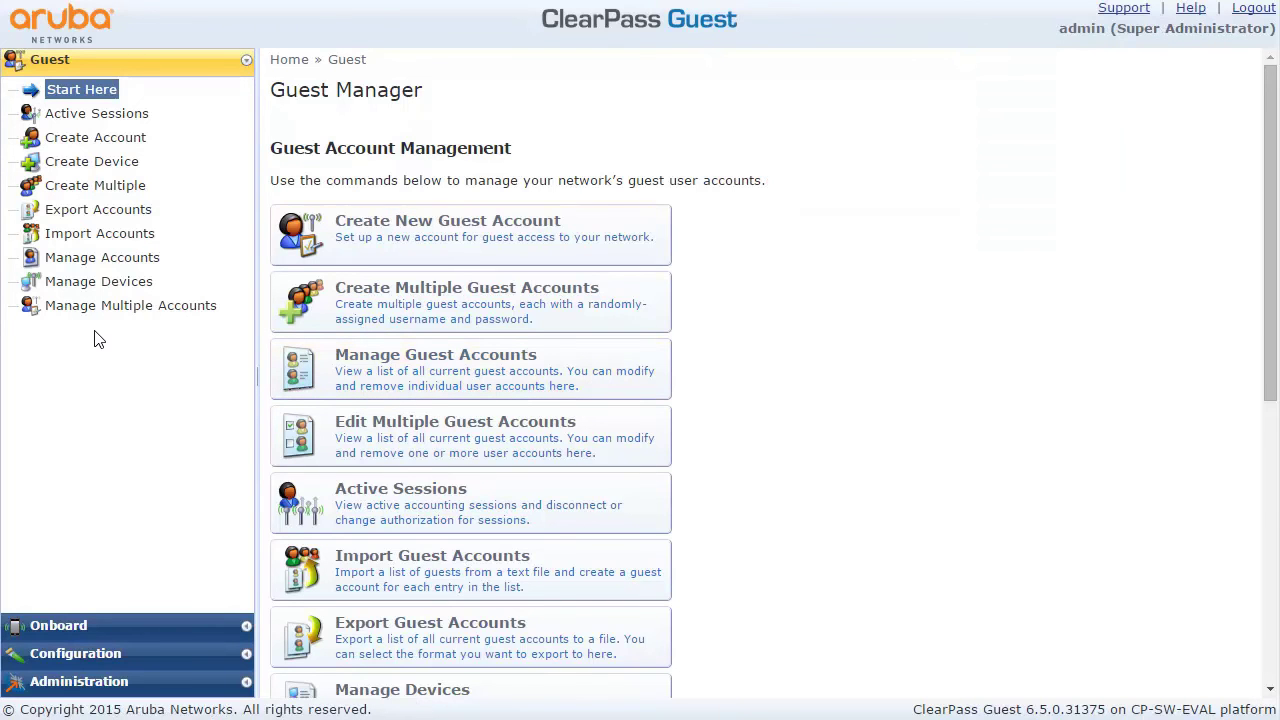
Check the active guest account's details, confirming oblibene_cteni is stored as netsvet
click(93, 260)
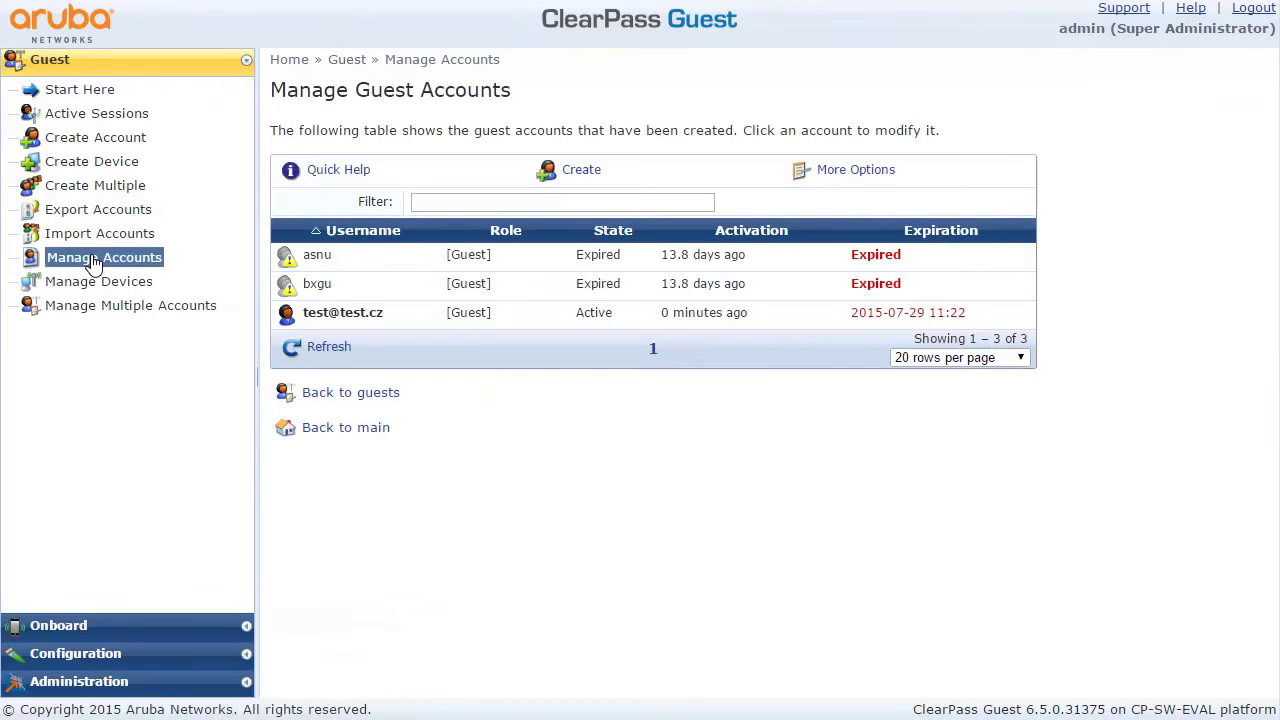
click(359, 315)
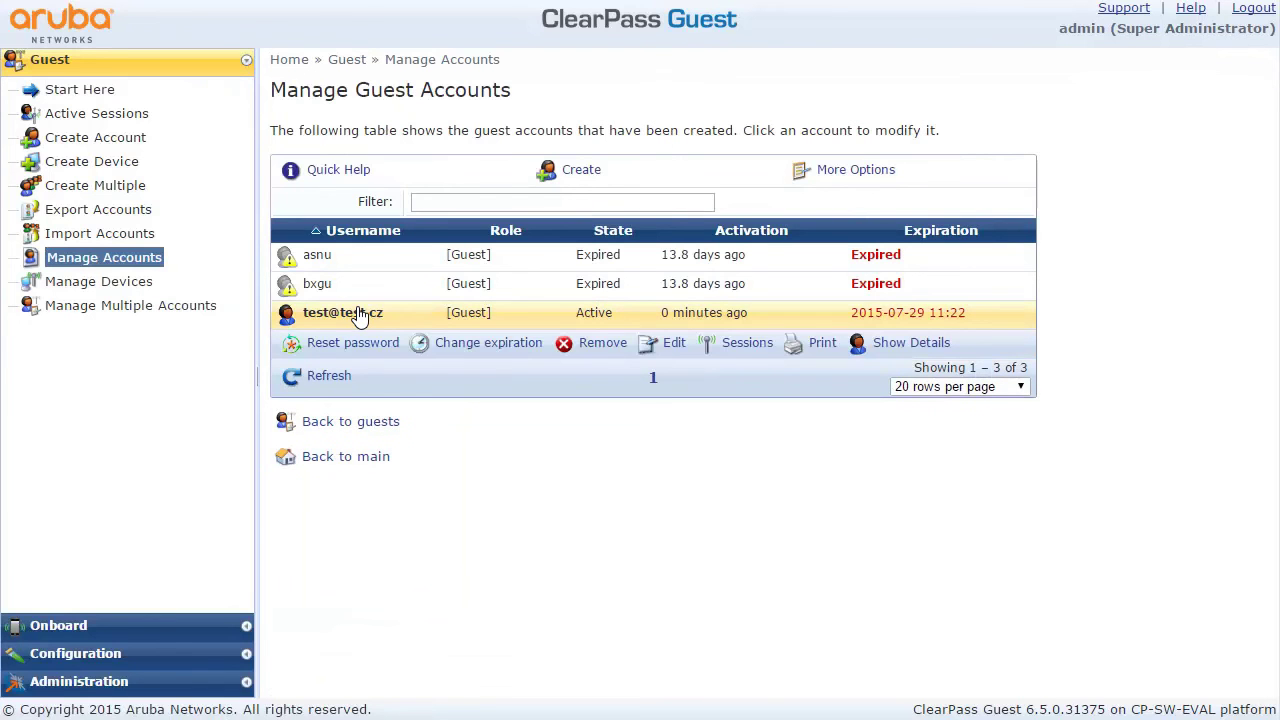
click(928, 344)
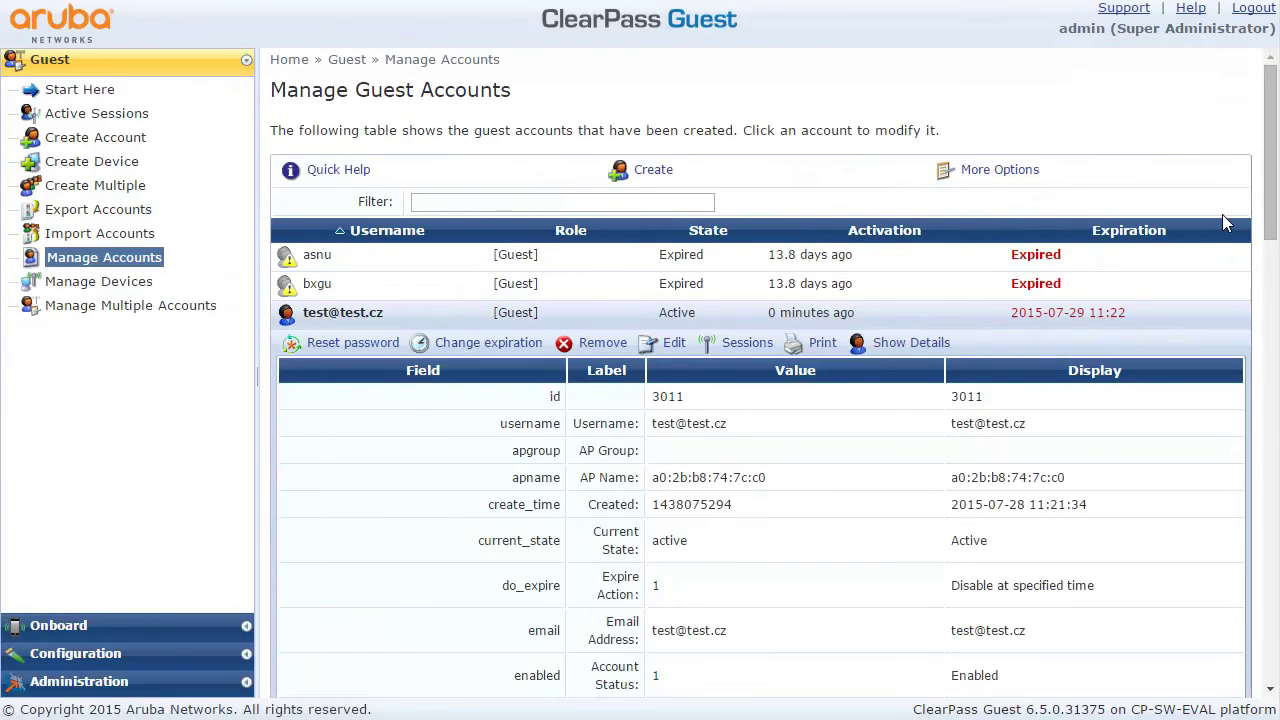
drag(1268, 222, 1235, 430)
scroll(1229, 474, down, 5)
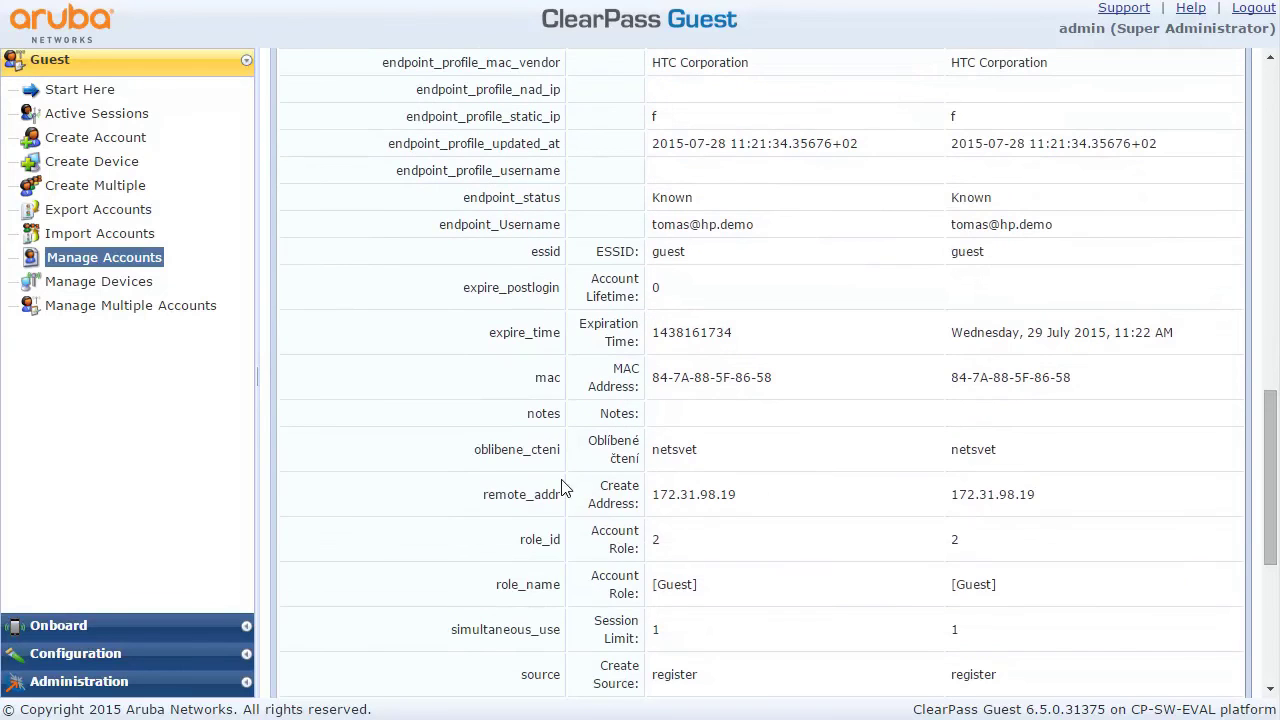
drag(491, 449, 1009, 457)
click(1044, 471)
drag(1272, 500, 1250, 182)
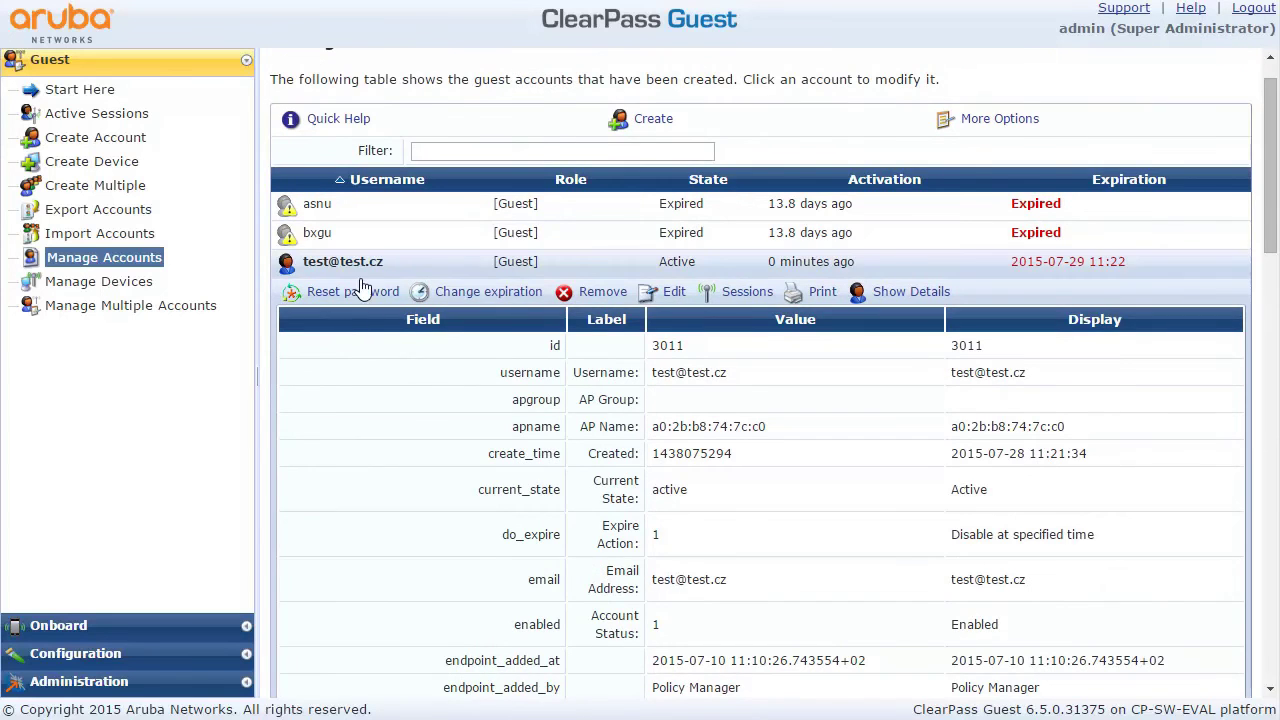
click(358, 266)
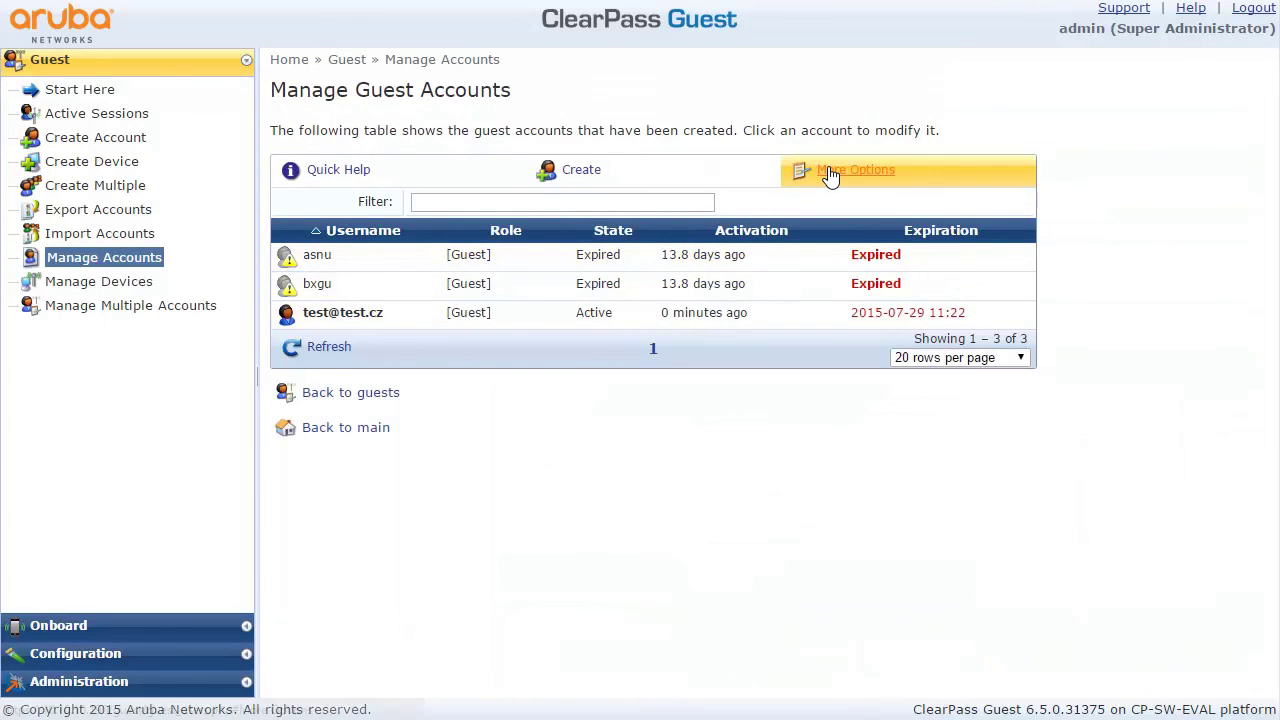
Add an oblibene_cteni column to the guest_users view and apply it to the account list
click(829, 172)
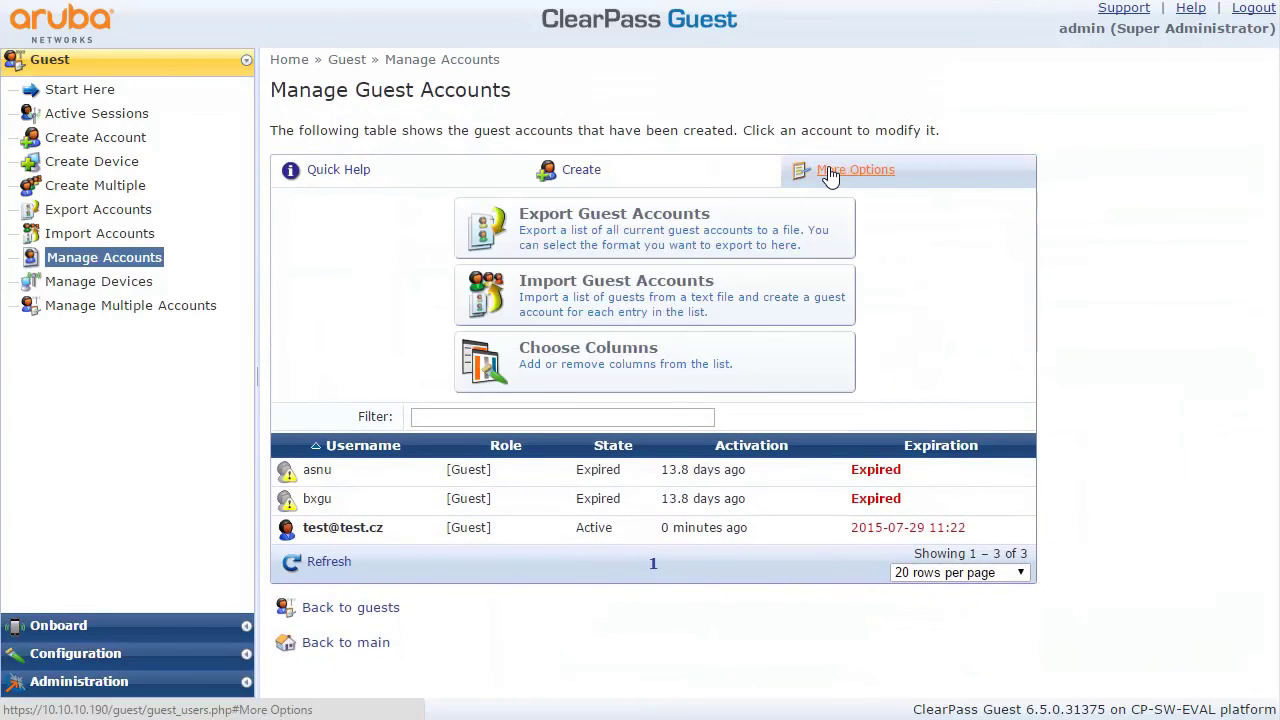
click(620, 368)
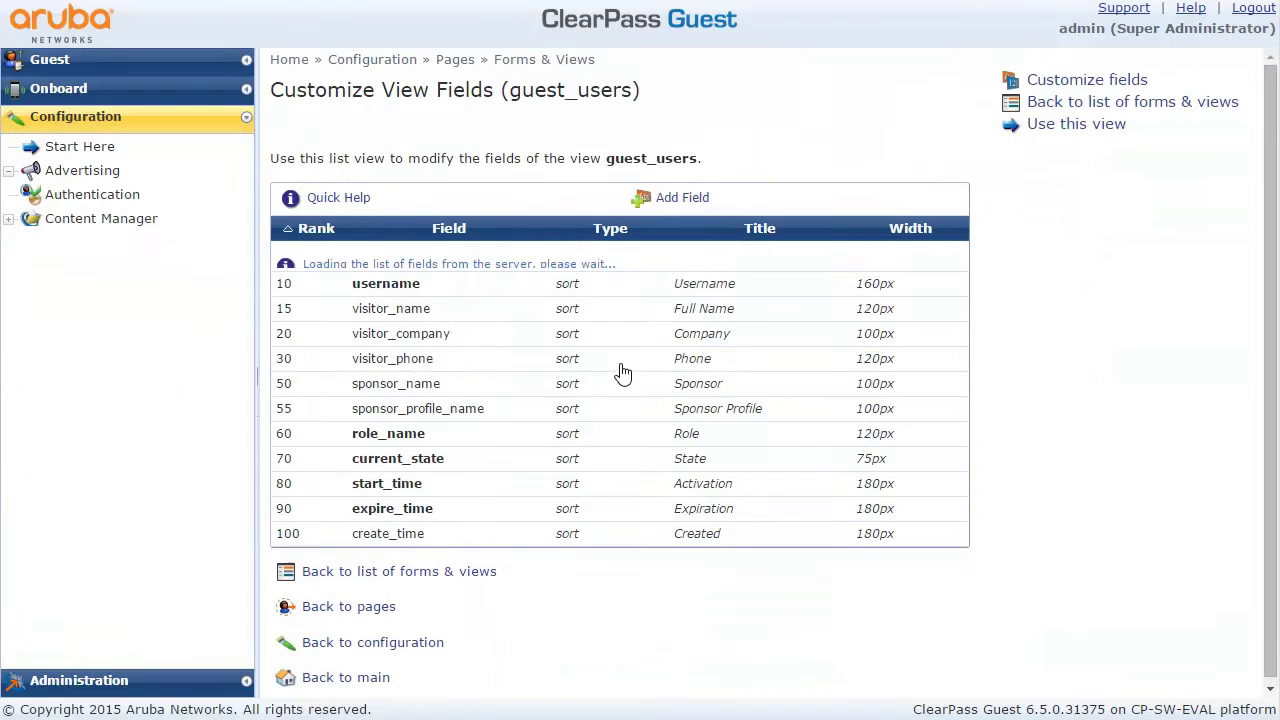
click(679, 203)
click(545, 270)
drag(539, 322, 539, 482)
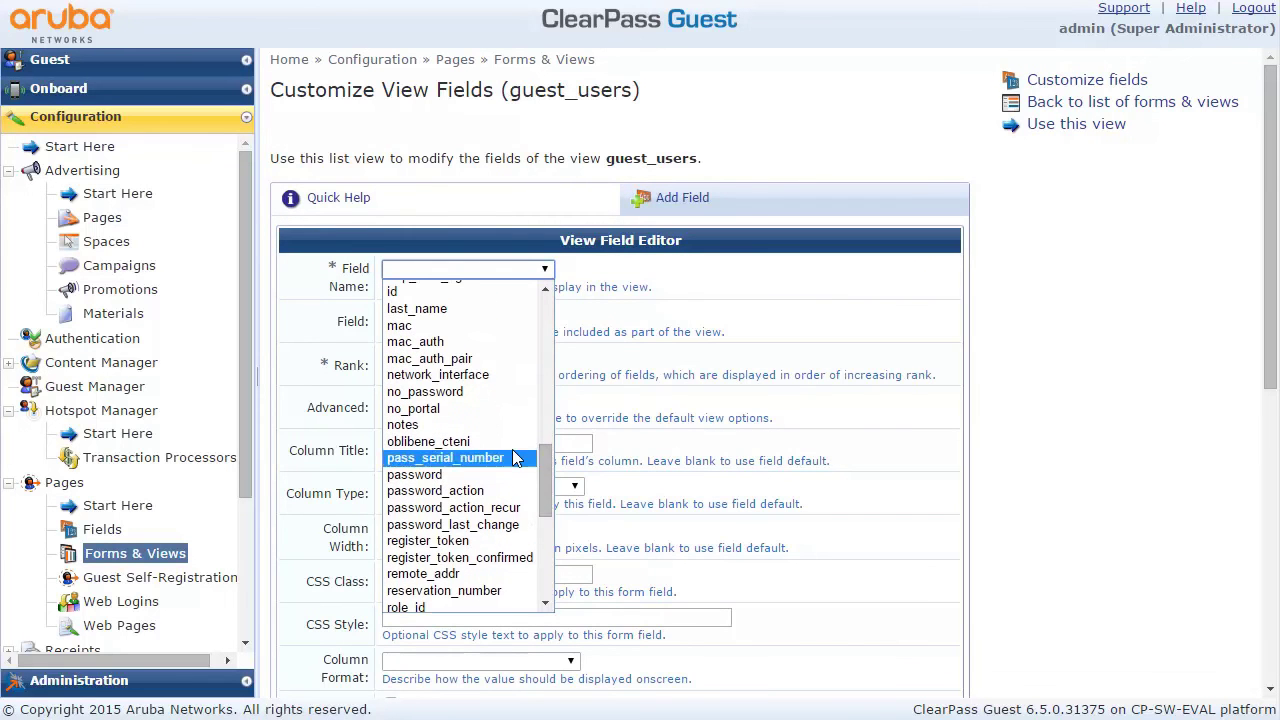
click(498, 440)
click(594, 582)
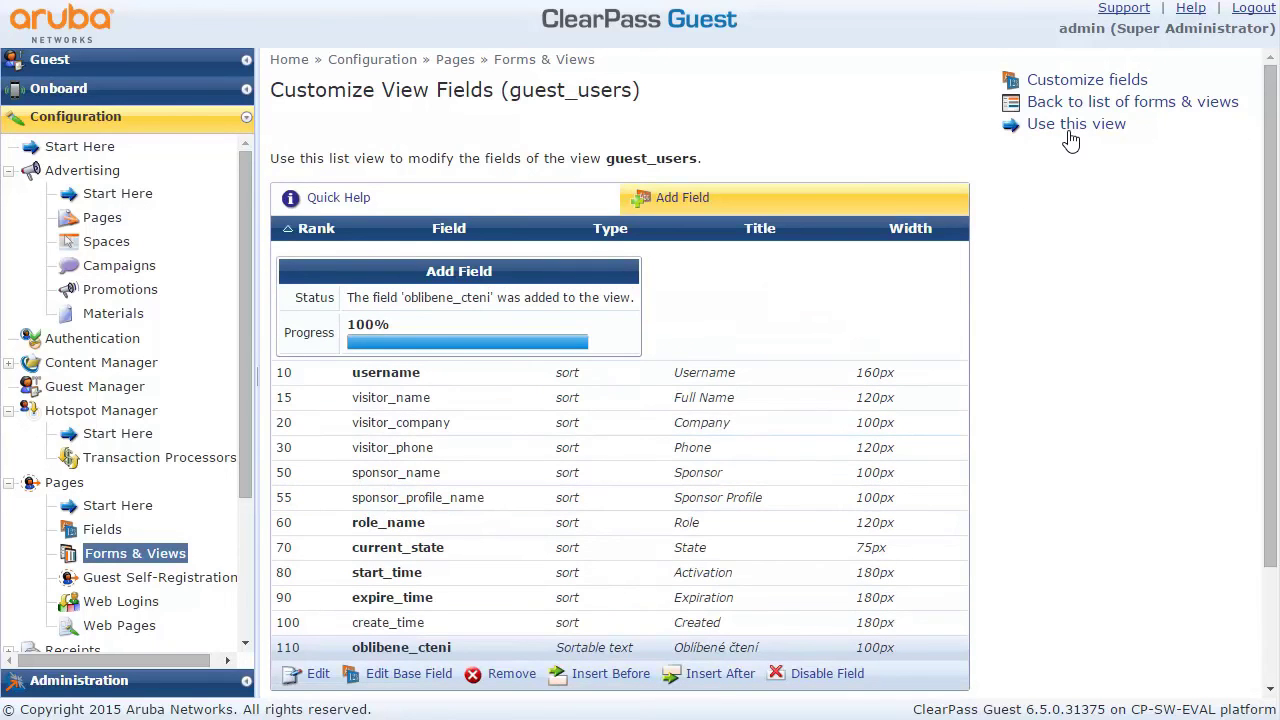
click(1068, 128)
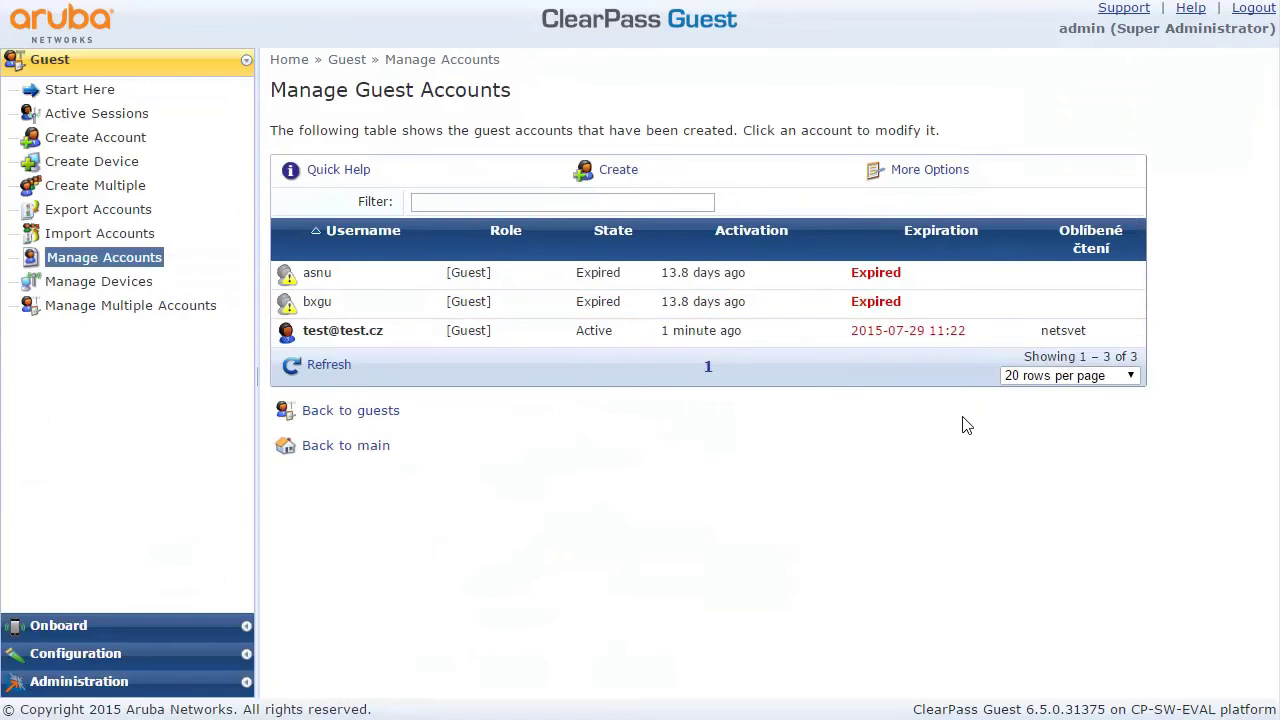